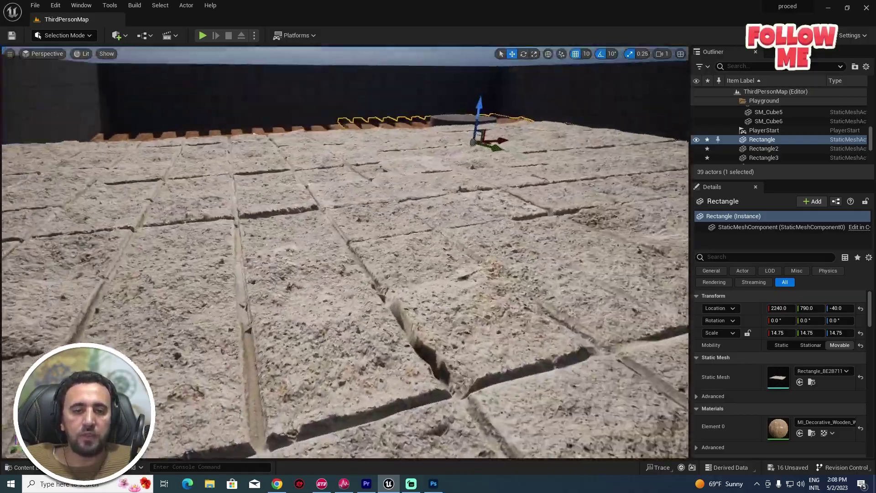
- Examine the surface relief of the wooden plank and stone floors in the level from several angles
key(w)
right_drag(168, 132, 162, 147)
key(s)
right_drag(287, 147, 288, 75)
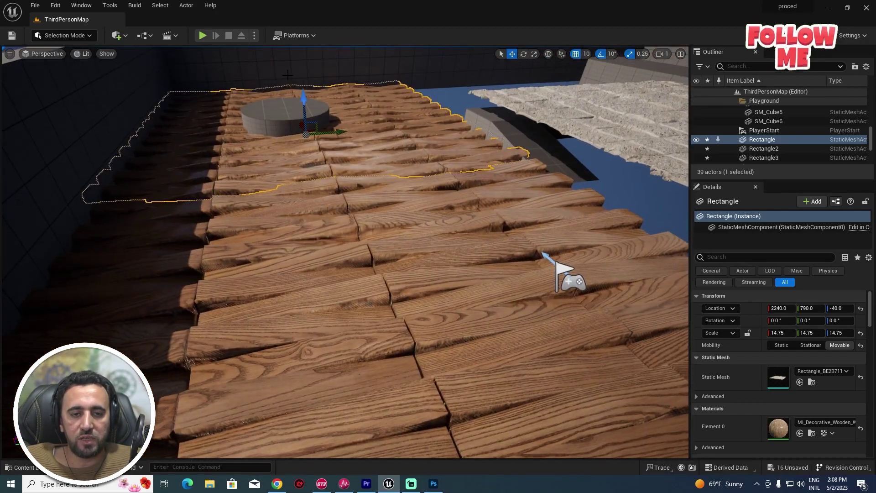
click(82, 5)
right_drag(224, 266, 320, 320)
key(w)
key(w)
key(s)
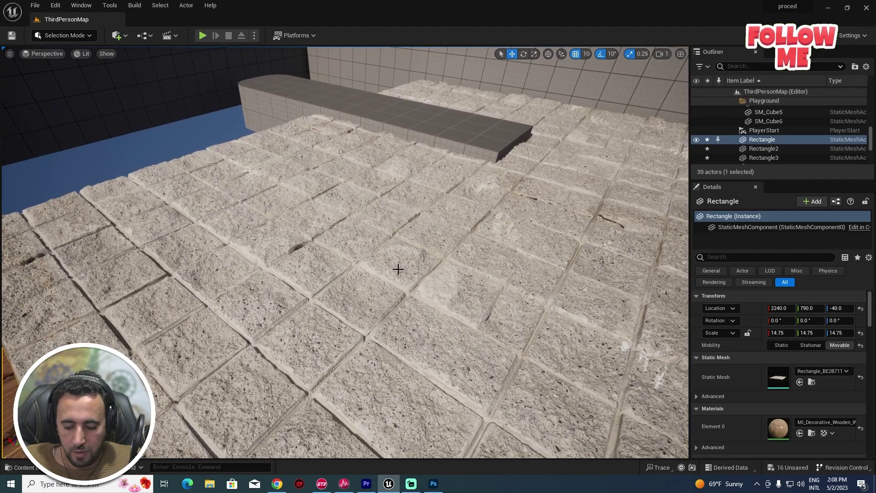
- Rotate the directional light over the stone floor to inspect how its relief casts shadows
key(ctrl+l)
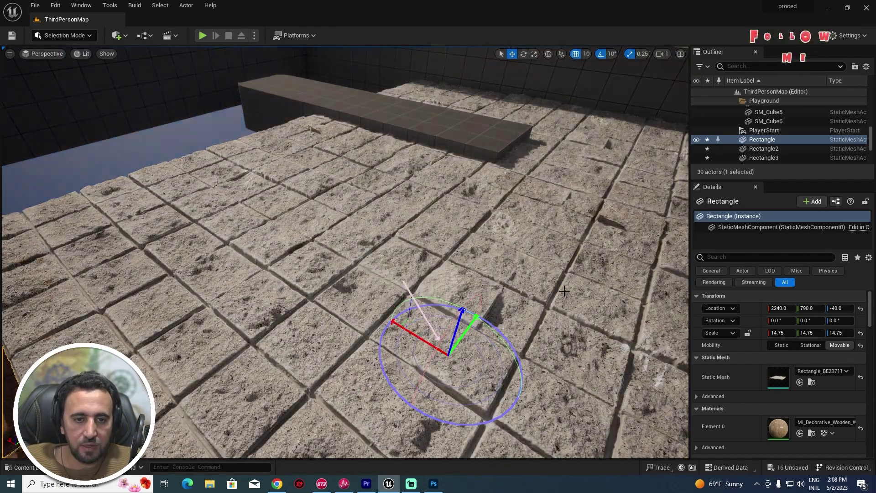
key(ctrl+l)
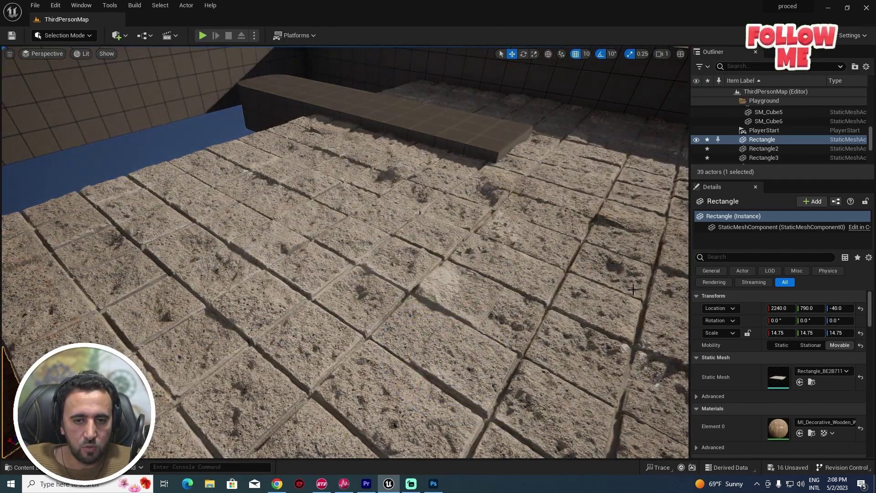
key(ctrl+l)
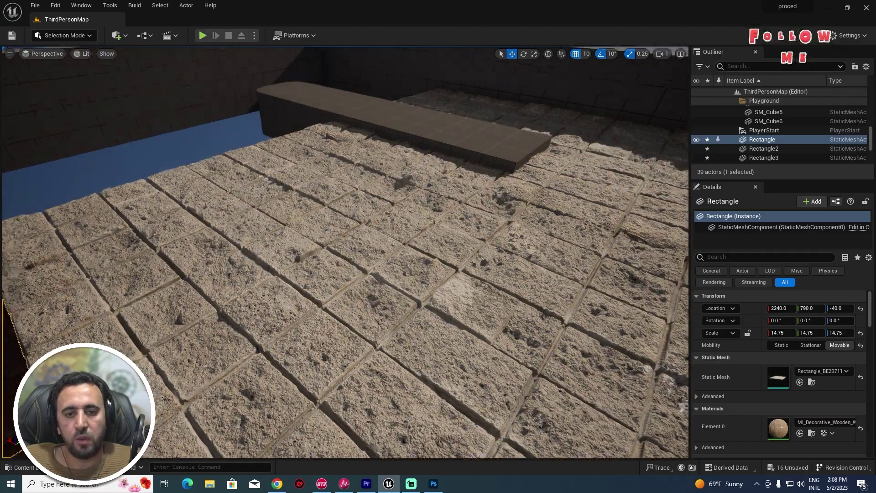
right_drag(345, 252, 183, 159)
right_drag(282, 251, 267, 182)
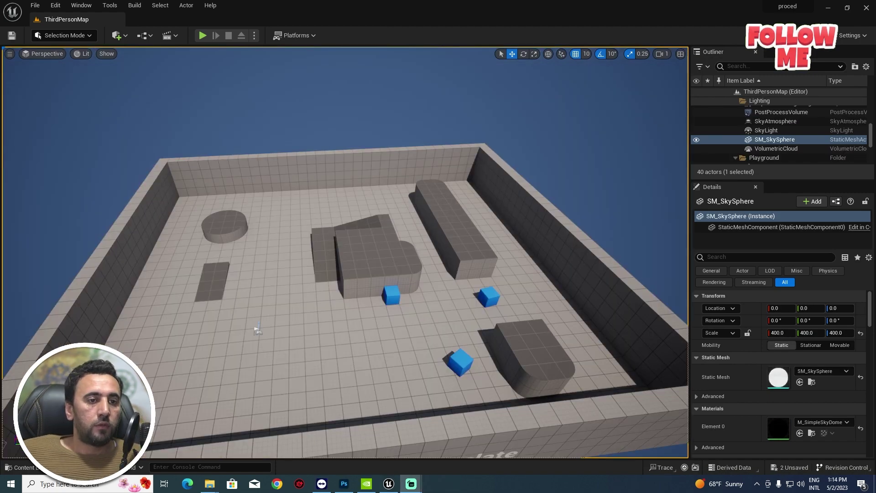
- Open Quixel Bridge and browse its Surfaces category down to the latest assets
click(79, 6)
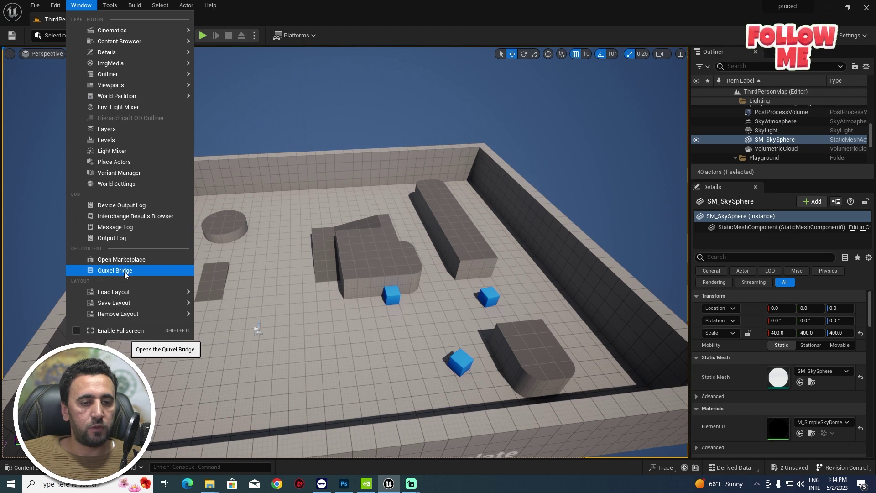
click(117, 274)
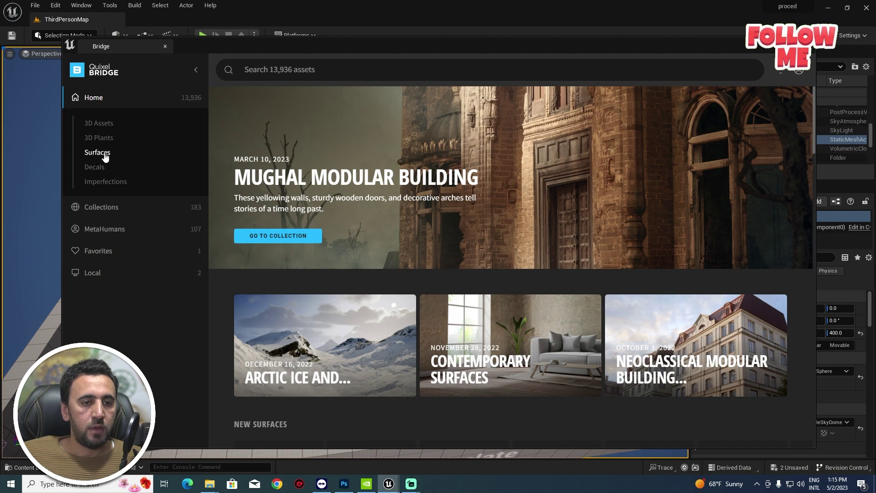
click(105, 156)
scroll(506, 245, down, 5)
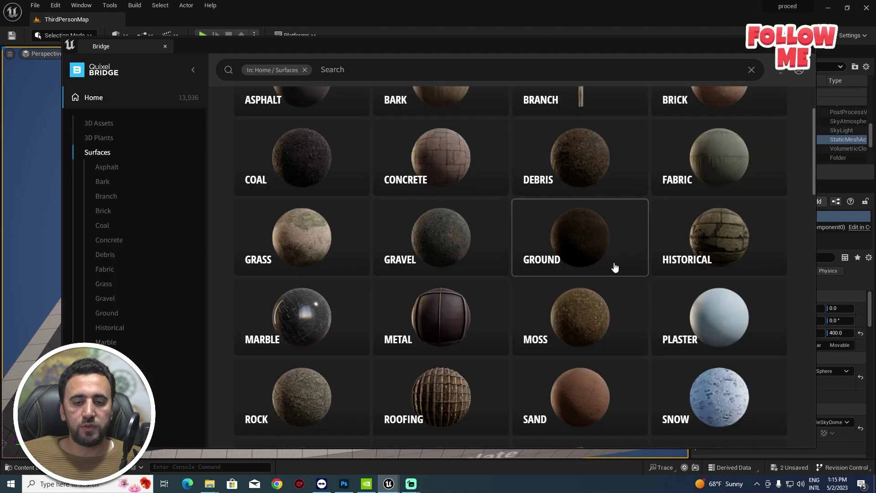
scroll(633, 268, down, 7)
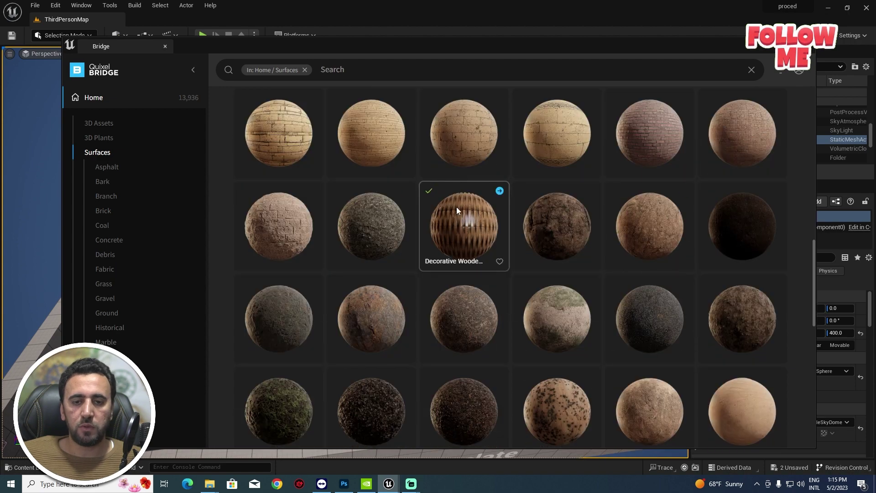
- Add the Decorative Wooden Wall Panels surface at High Quality to the project and close the separate Content Browser window
click(463, 245)
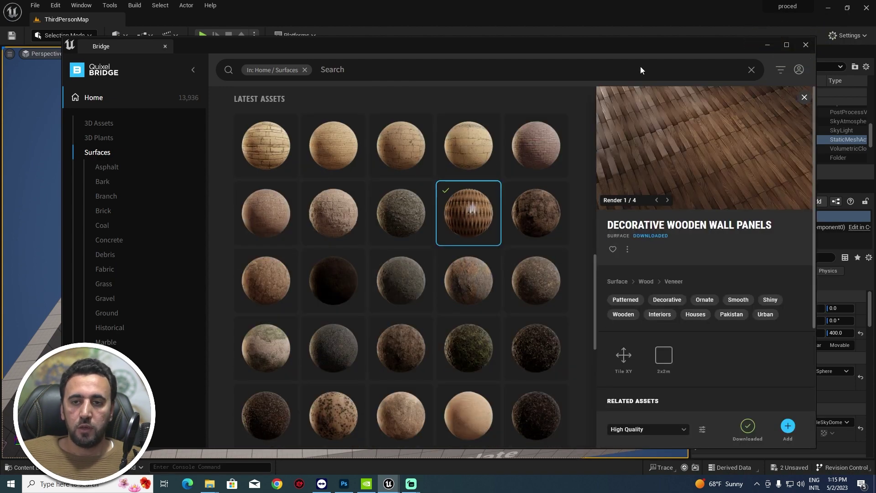
drag(650, 42, 583, 34)
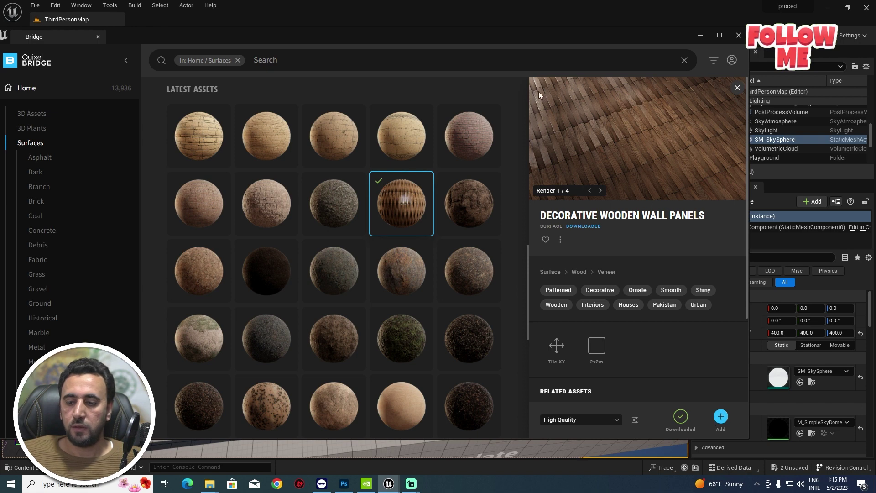
click(721, 417)
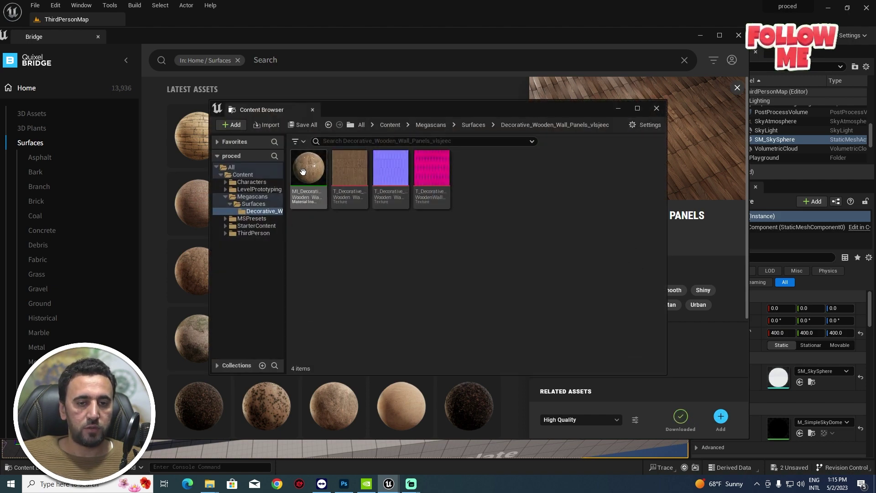
click(656, 108)
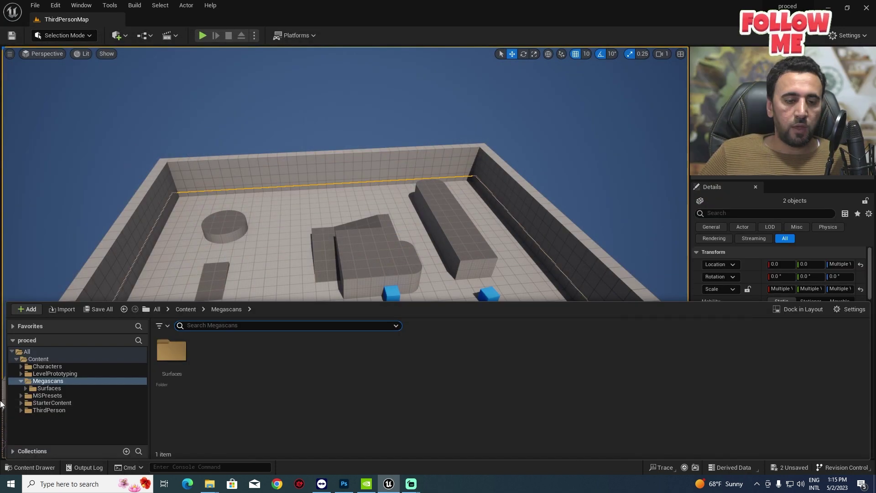
- Open the Decorative_Wooden_Wall_Panels_vlsjeec folder under Megascans Surfaces and view its ORDp texture in the texture editor
click(49, 388)
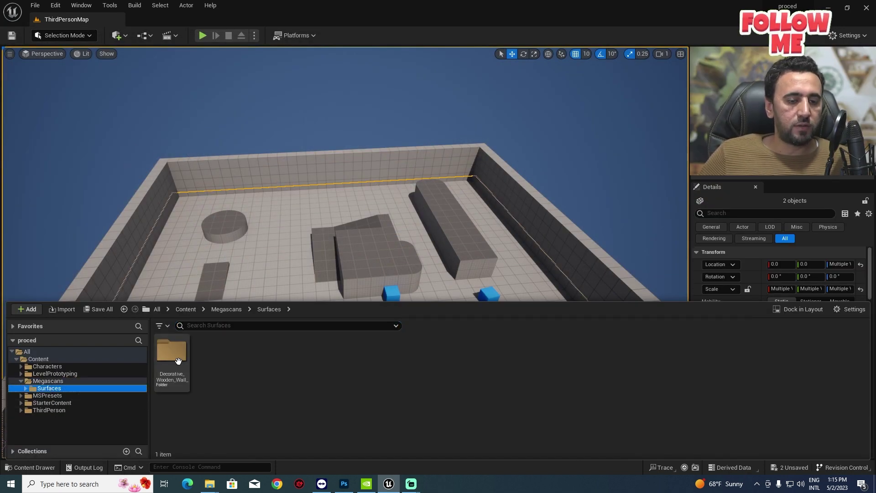
double_click(172, 352)
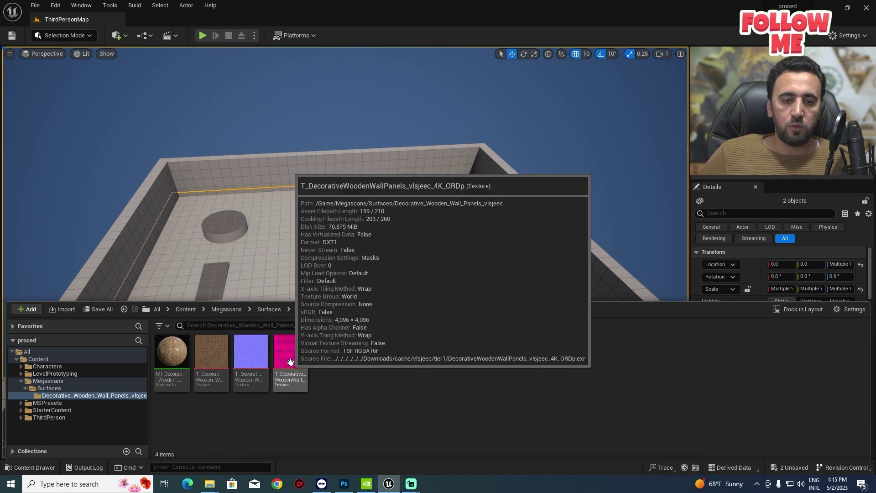
double_click(297, 361)
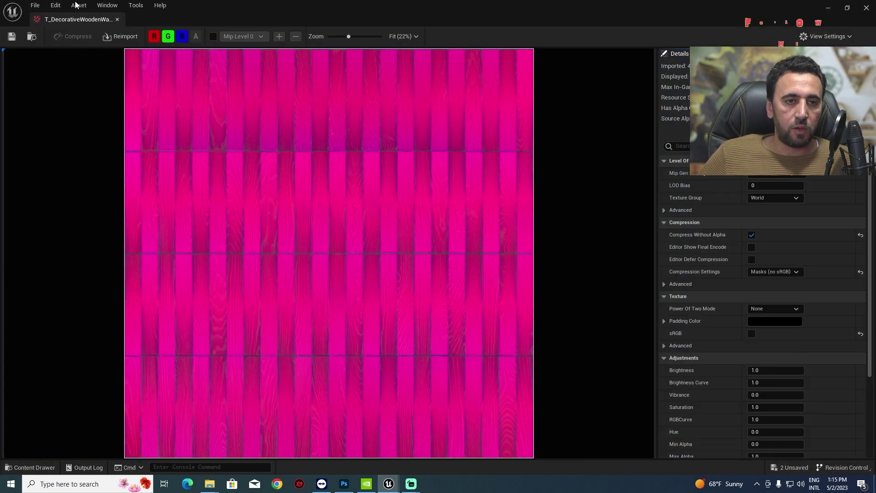
click(867, 8)
key(ctrl+space)
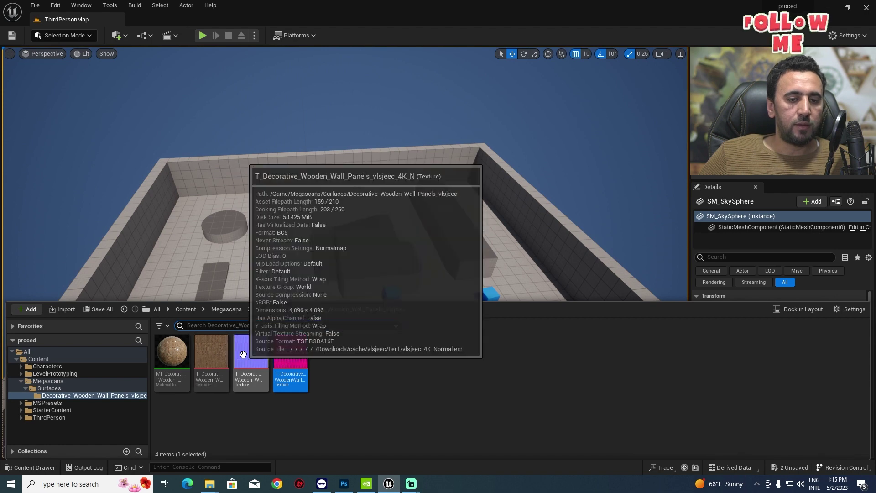
click(362, 442)
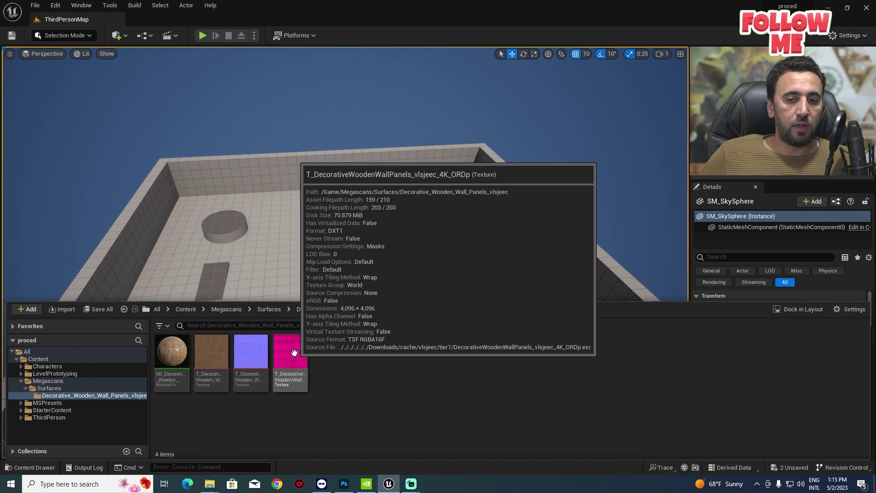
- Isolate the blue channel of the ORDp texture to inspect its displacement data, and close the texture editor
double_click(294, 352)
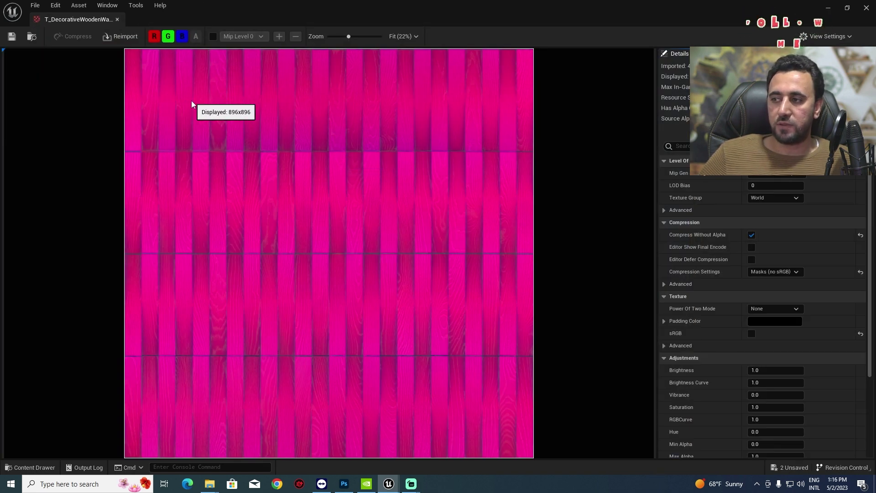
click(155, 36)
click(168, 37)
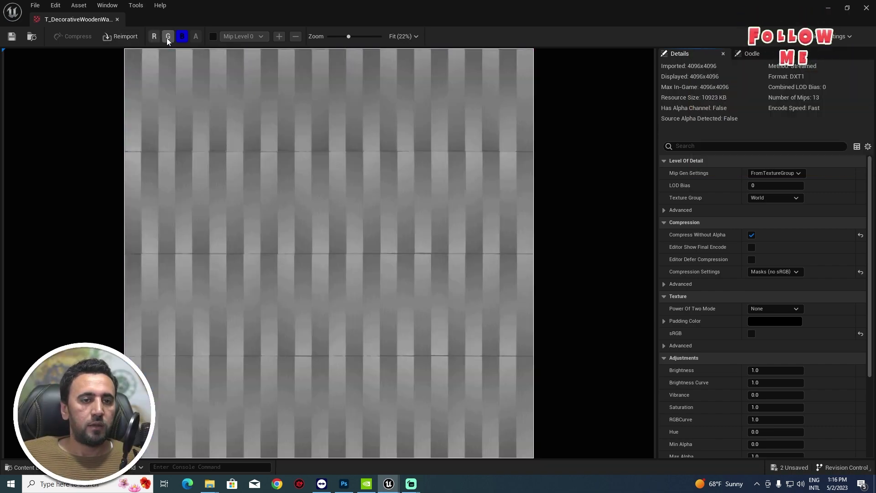
click(183, 38)
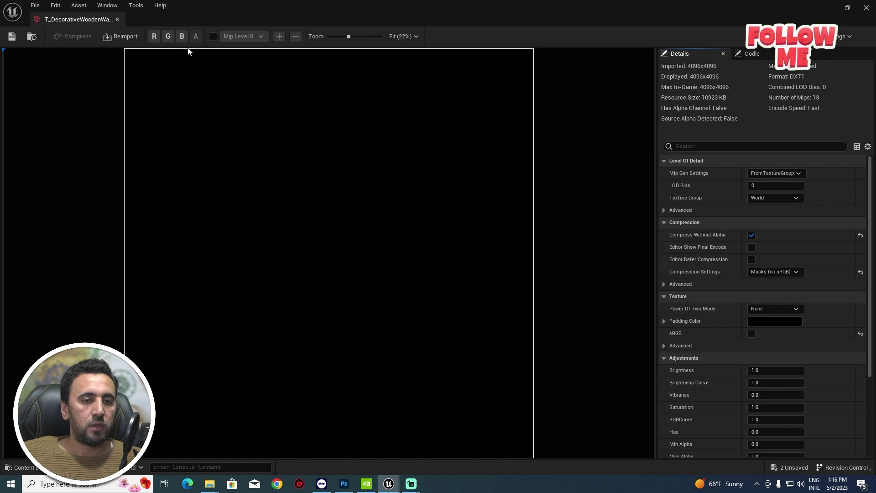
click(182, 37)
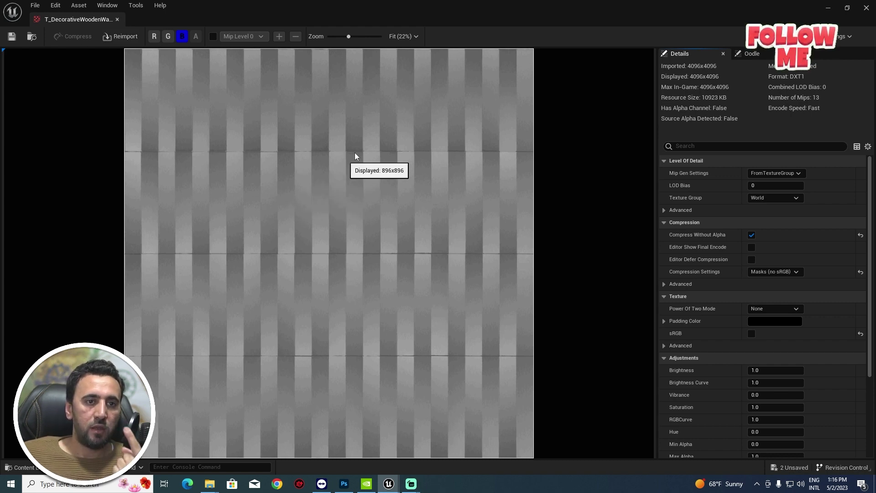
click(866, 9)
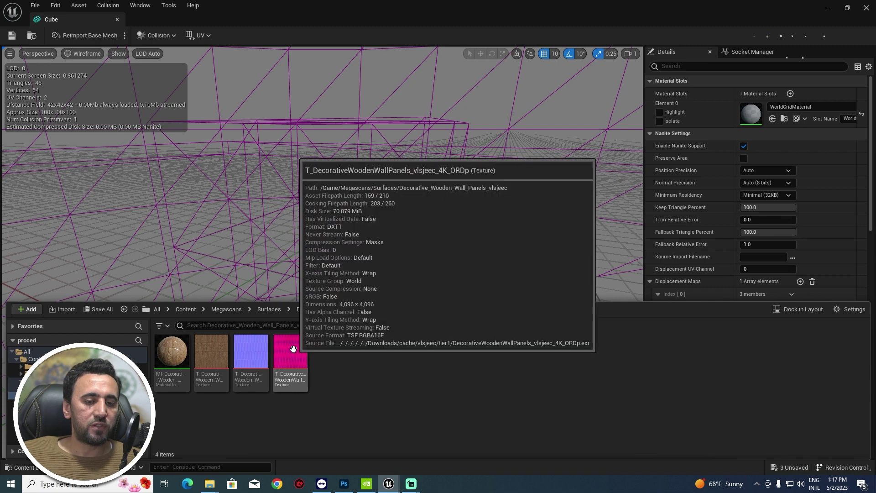
- Export the ORDp texture to the Desktop as the EXR file T_DecorativeWoodenWallPanels_vlsjeec_4K_ORDp
right_click(293, 348)
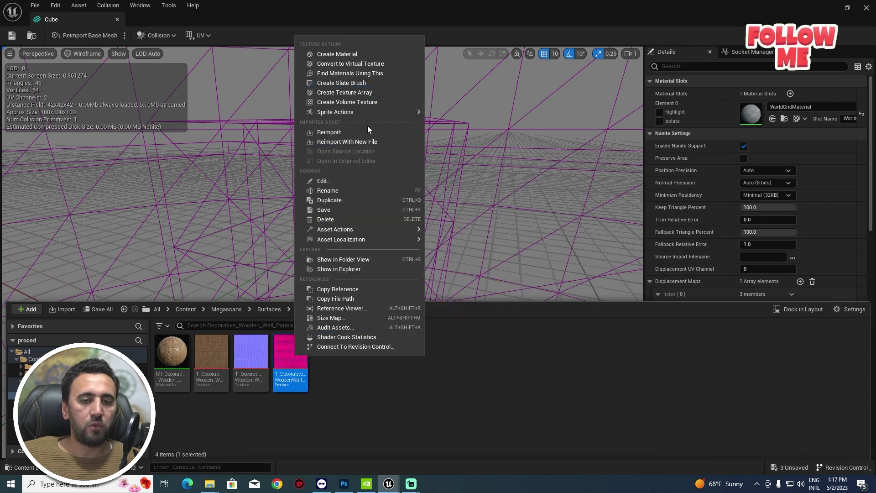
right_click(282, 347)
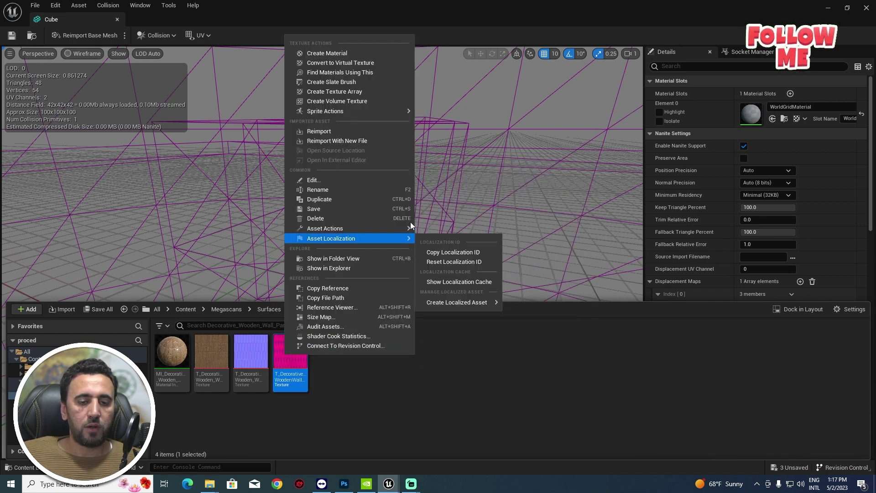
mouse_move(371, 230)
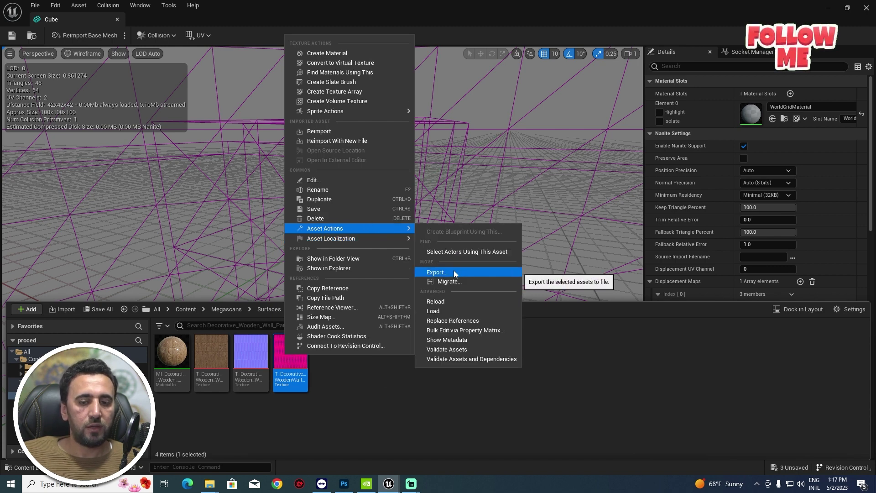
click(437, 272)
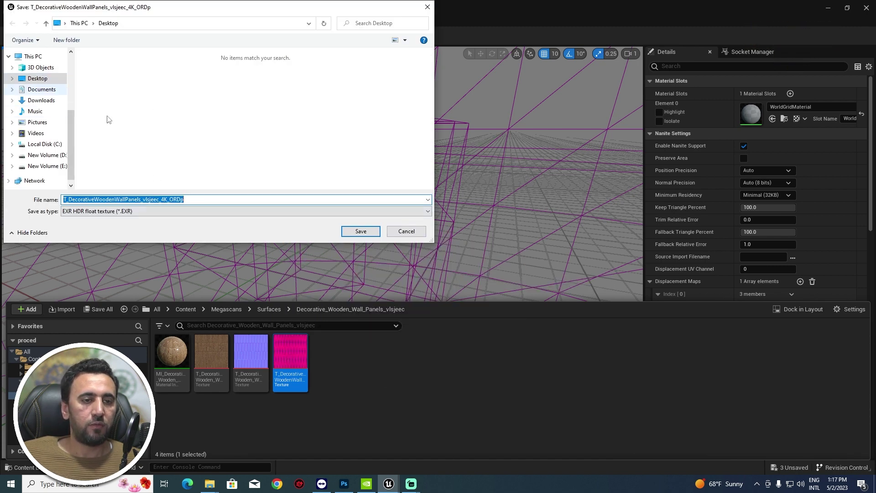
click(360, 231)
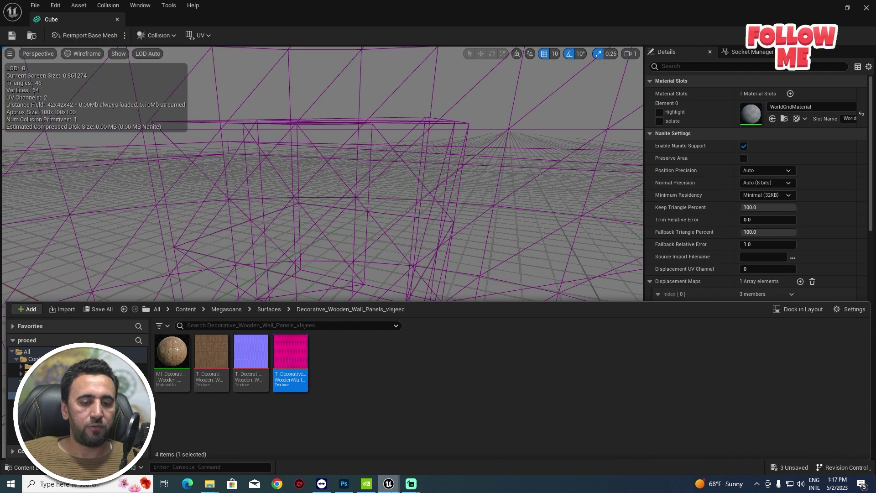
- Switch to Photoshop and open the exported T_DecorativeWoodenWallPanels_vlsjeec_4K_ORDp EXR from the Desktop, reading alpha data as transparency
click(346, 486)
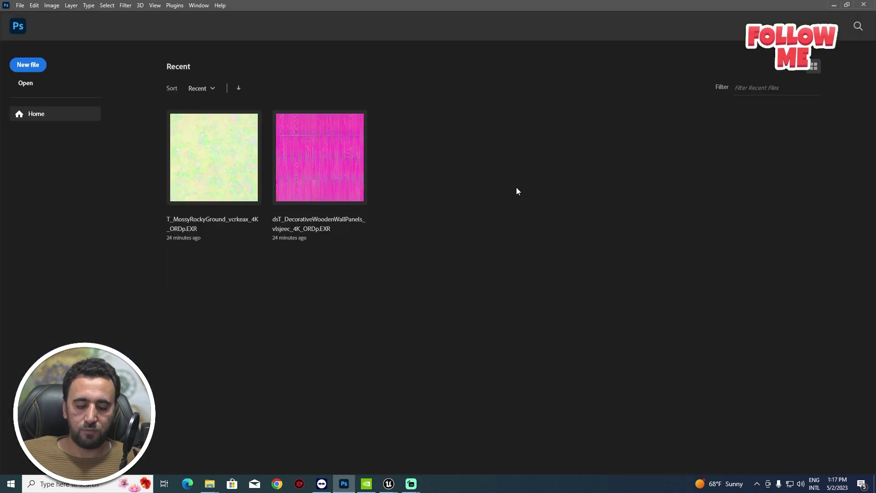
key(ctrl+o)
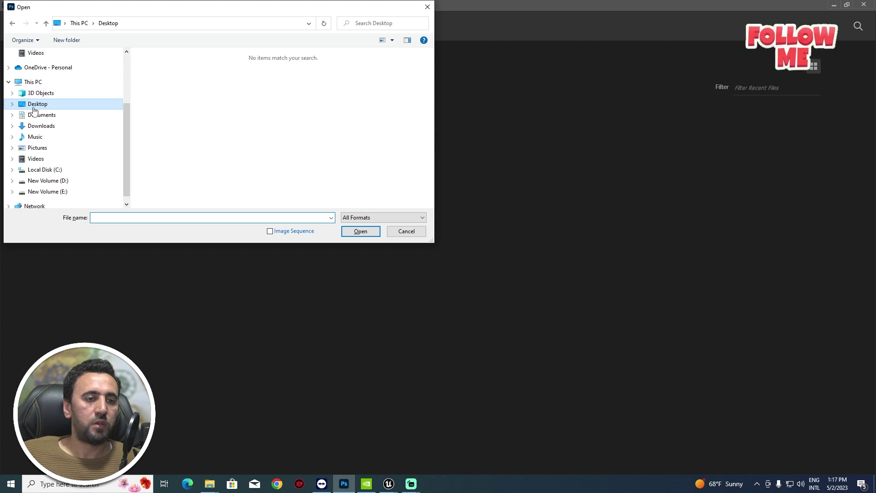
click(37, 104)
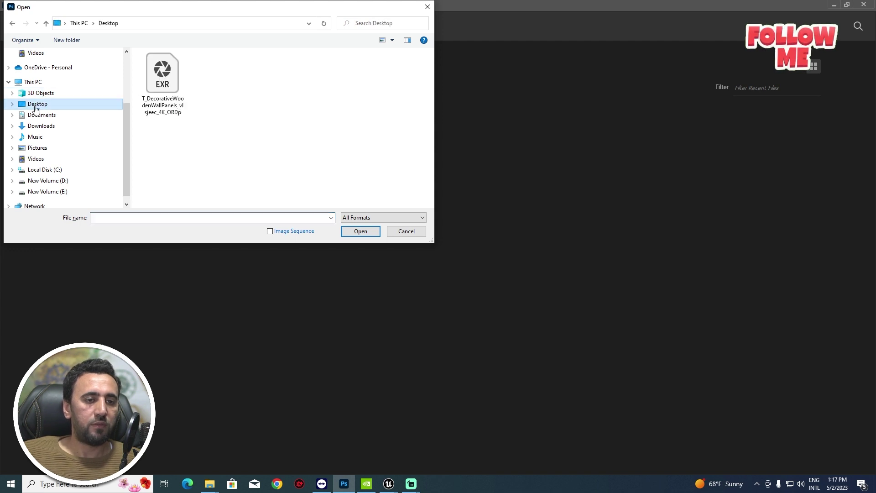
double_click(160, 78)
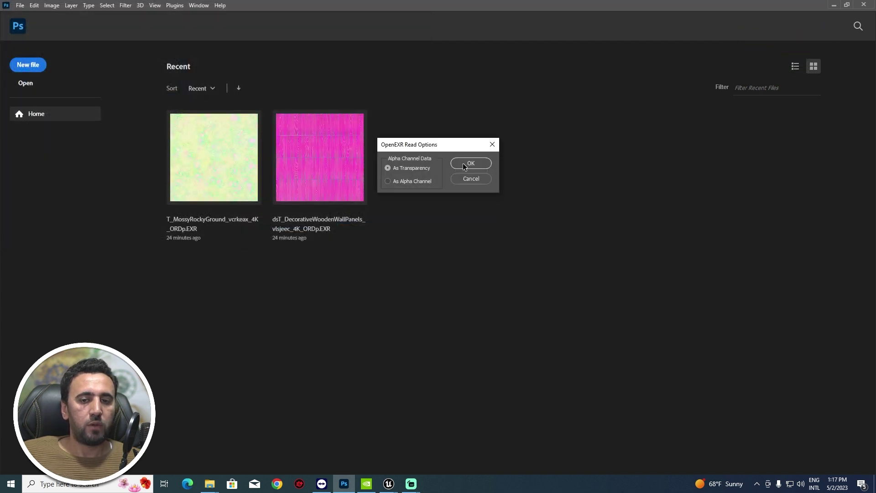
click(474, 164)
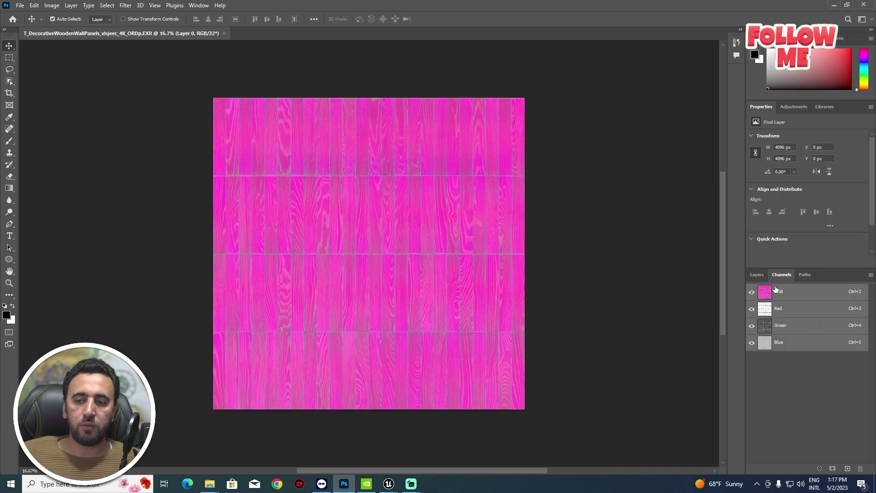
- Copy the entire blue channel of the ORDp image into a new 4096 × 4096 px 8-bit grayscale document
click(799, 349)
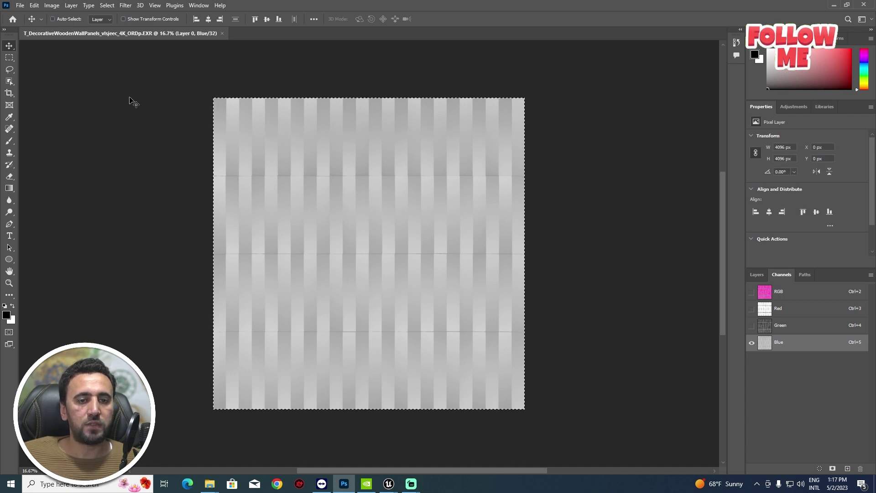
key(ctrl+c)
click(21, 5)
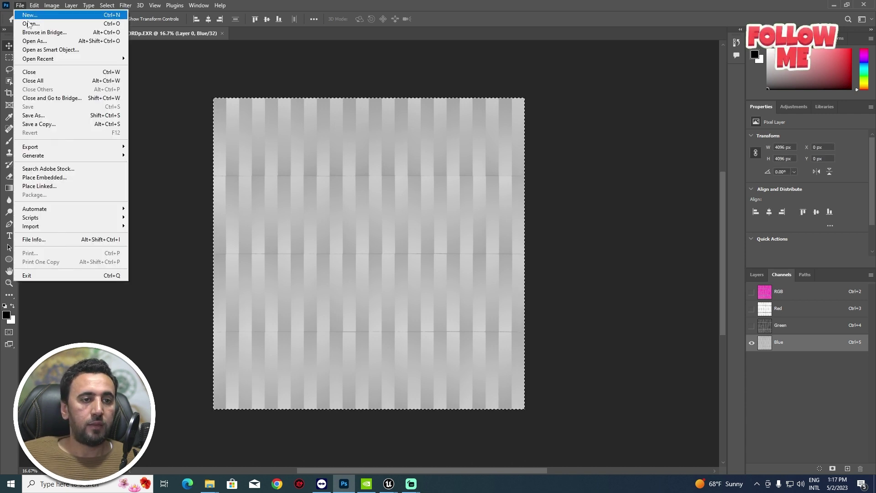
click(29, 15)
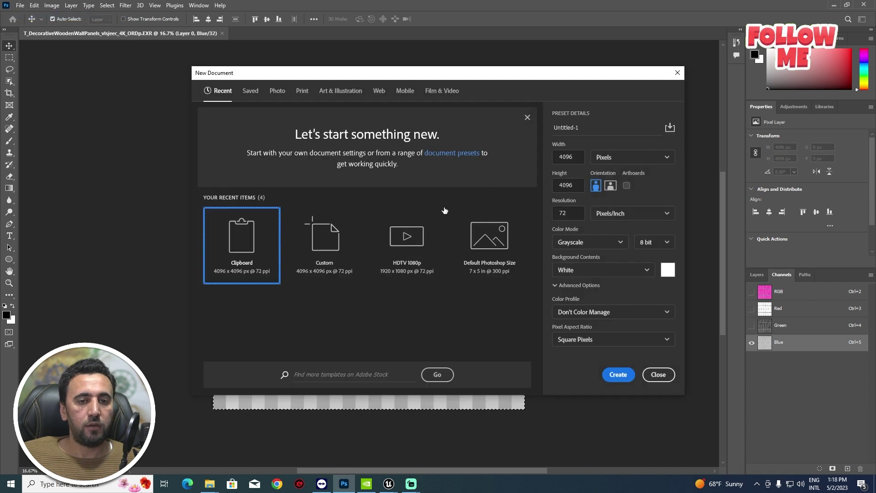
click(629, 378)
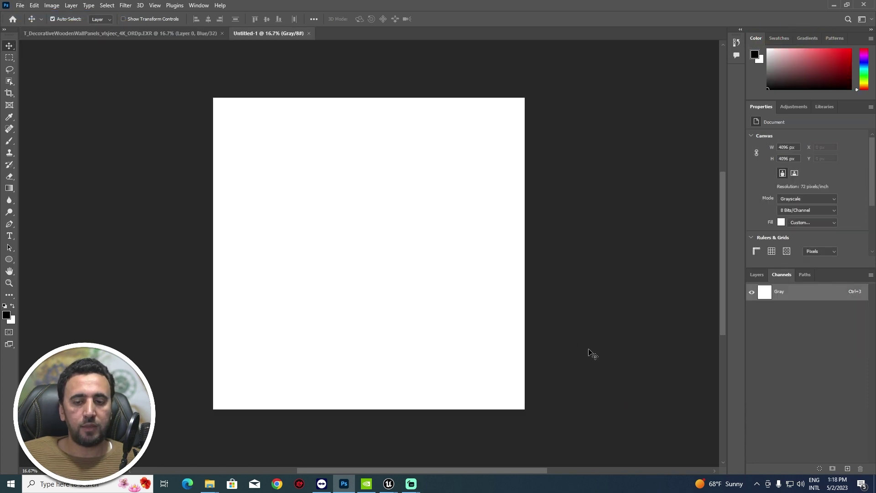
key(ctrl+v)
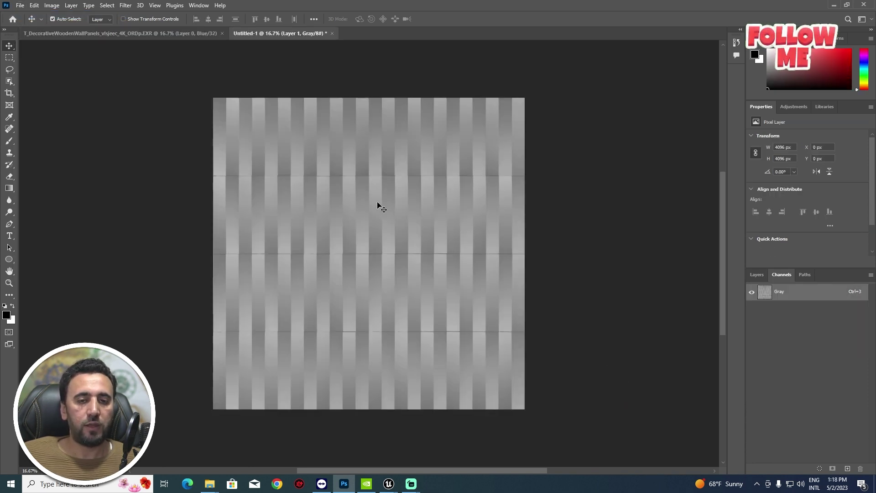
- Save a copy of the grayscale displacement image to the Desktop as the JPEG file dis1
click(36, 7)
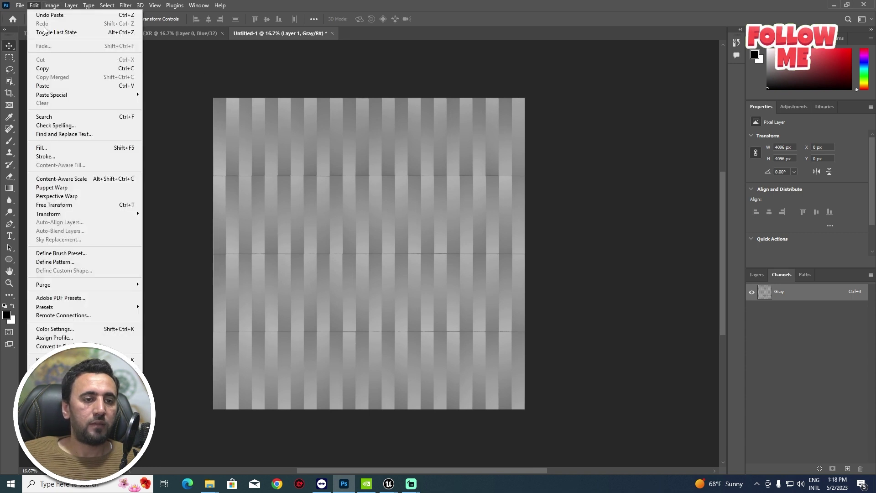
click(595, 131)
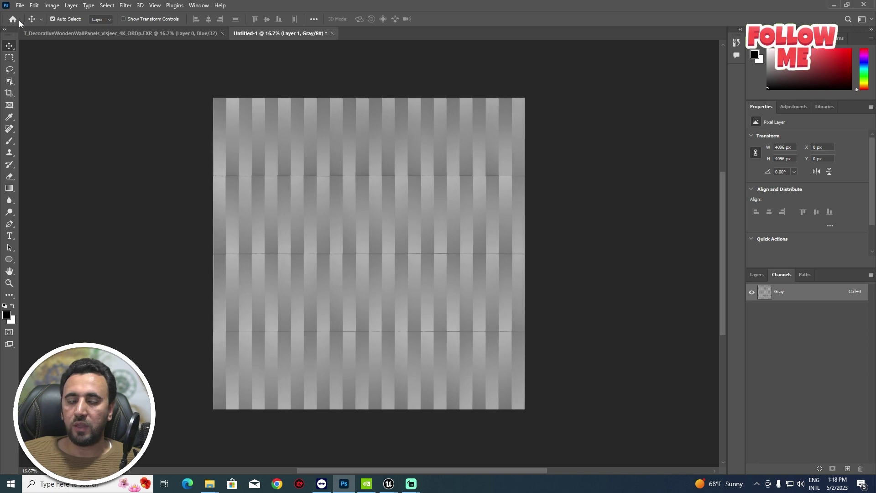
click(20, 5)
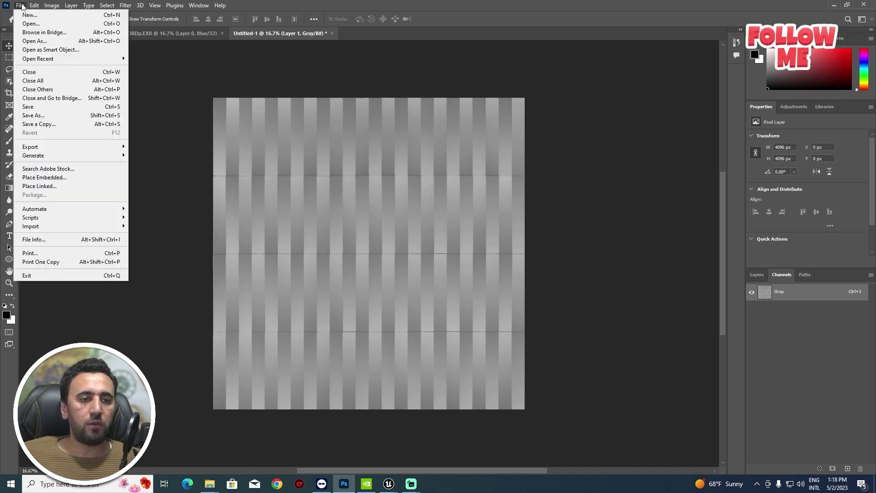
click(51, 127)
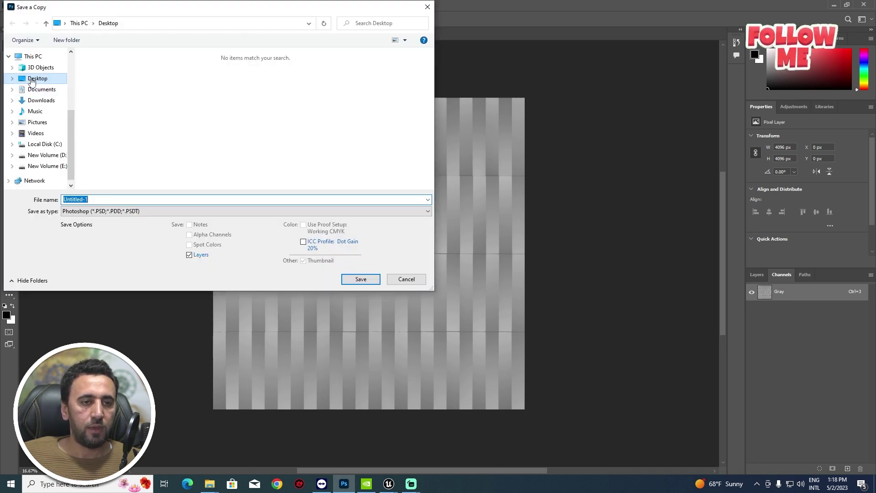
click(155, 199)
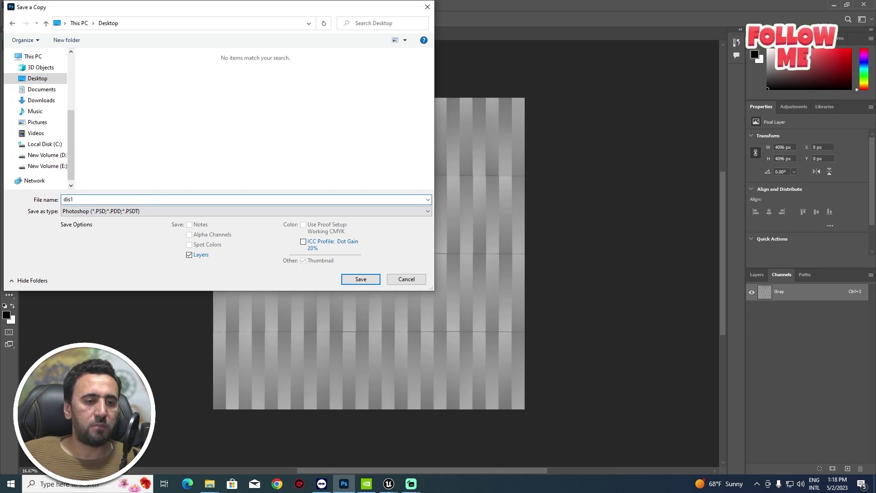
click(120, 213)
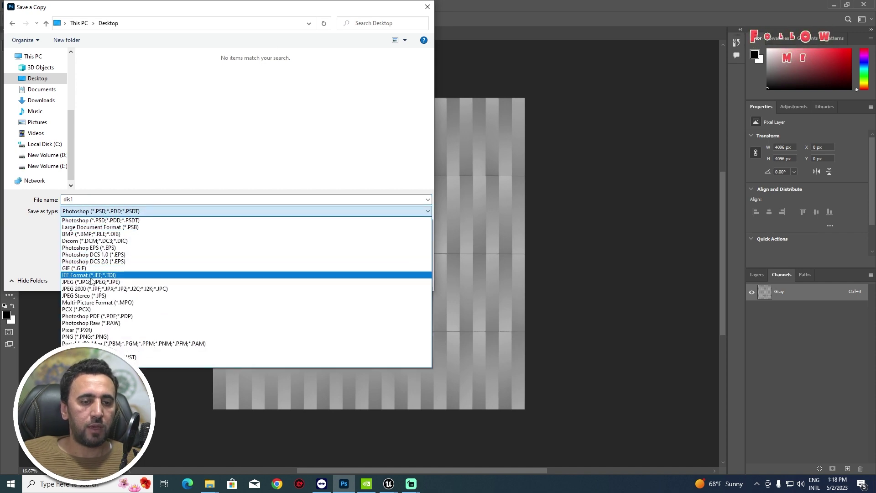
click(348, 279)
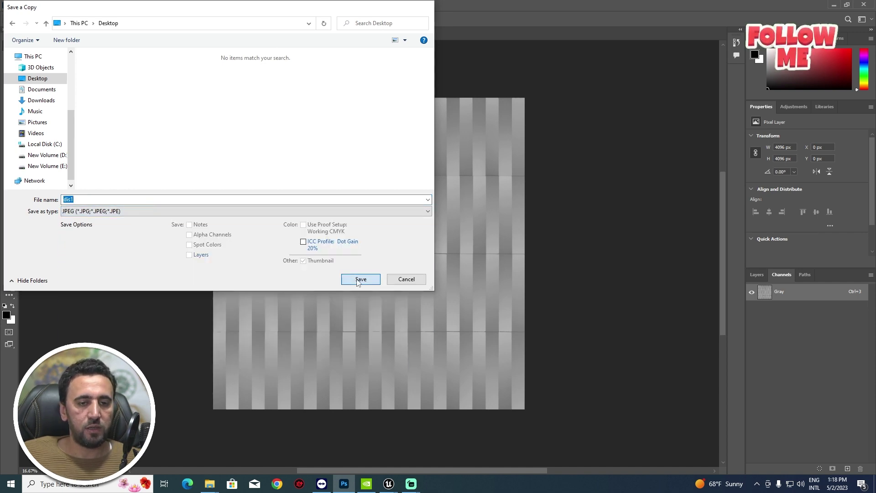
click(359, 279)
click(488, 121)
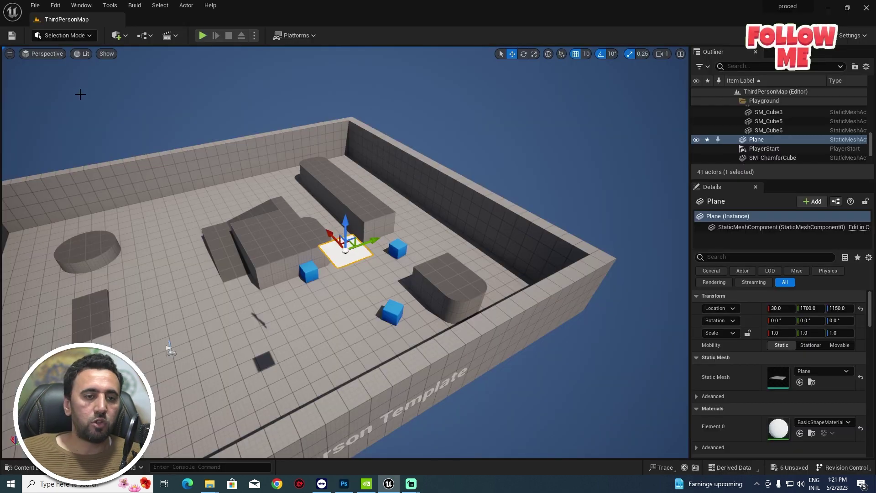
- Delete the existing plane and create a 100 × 100 static mesh rectangle in the level using Modeling mode
key(Escape)
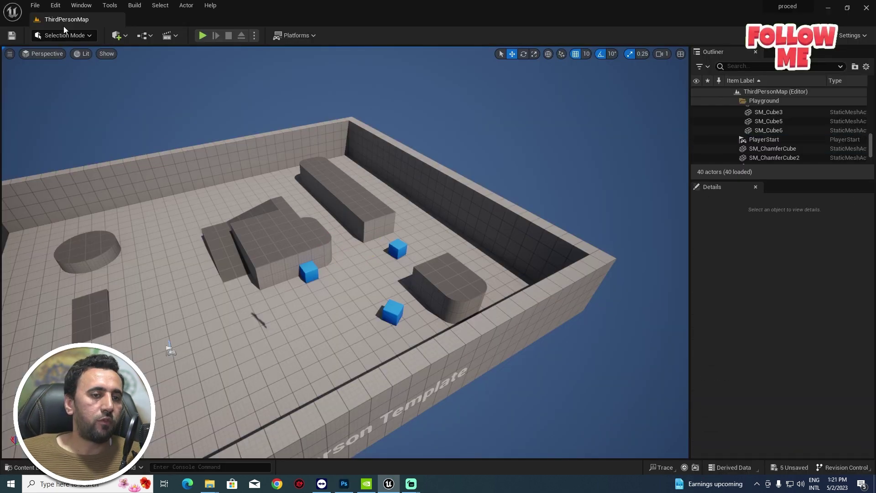
click(64, 39)
click(64, 88)
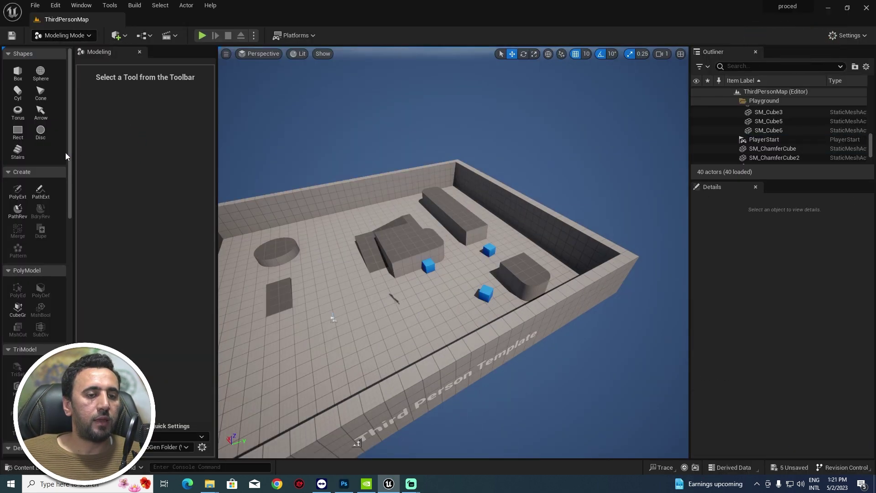
click(22, 133)
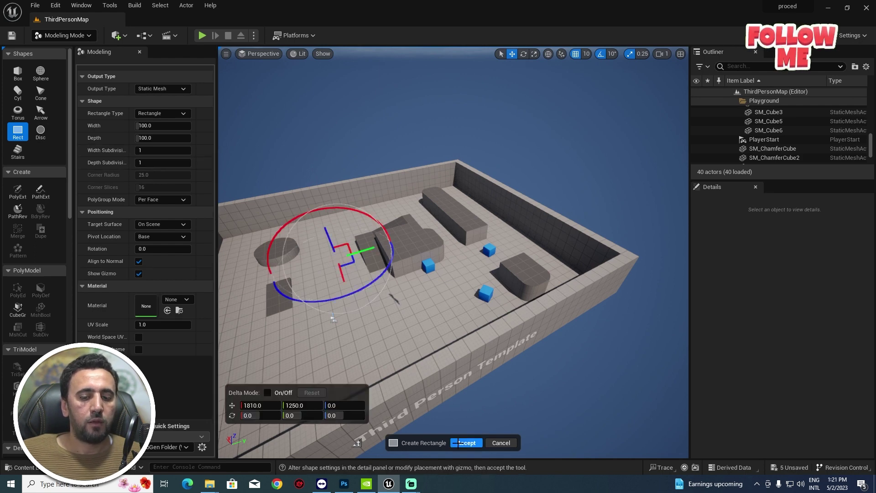
click(459, 443)
- Return to Selection mode, raise the rectangle above the playground to about Z 1080, and scale it uniformly to 14.75
click(64, 35)
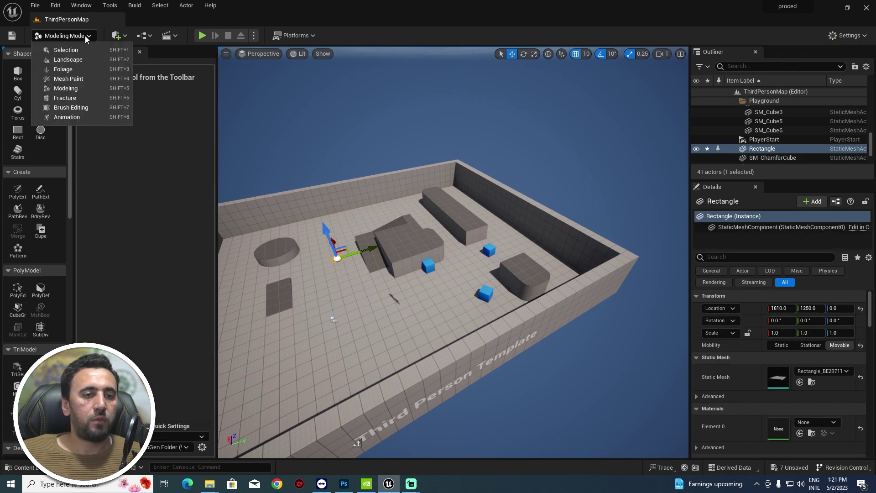
click(65, 50)
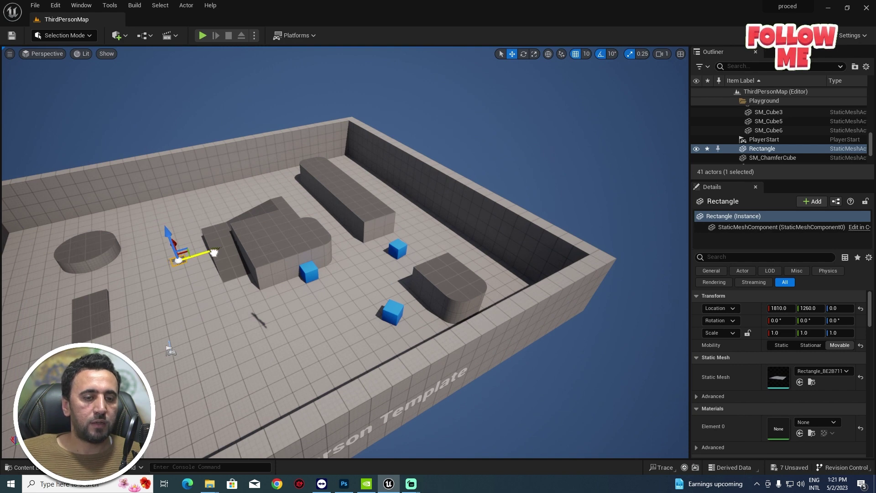
drag(191, 256, 126, 77)
key(w)
right_drag(190, 111, 151, 100)
key(w)
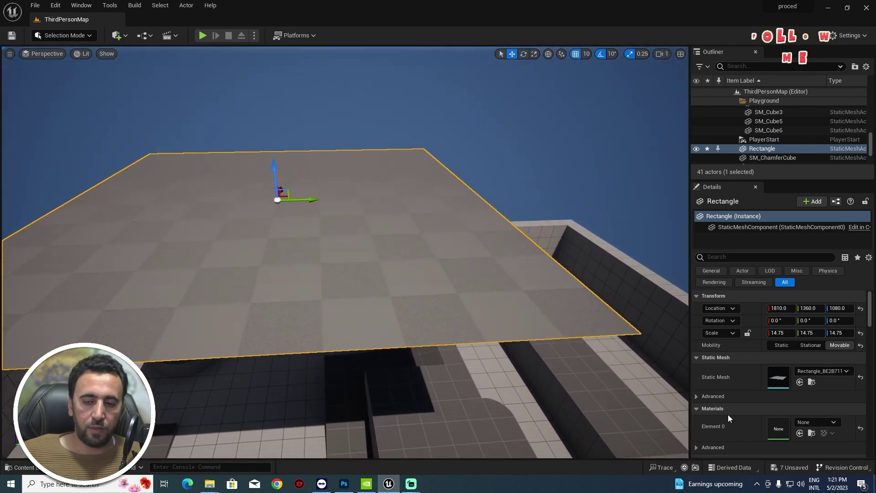
- Open the rectangle's static mesh in its editor and view its geometry in Wireframe mode
double_click(777, 377)
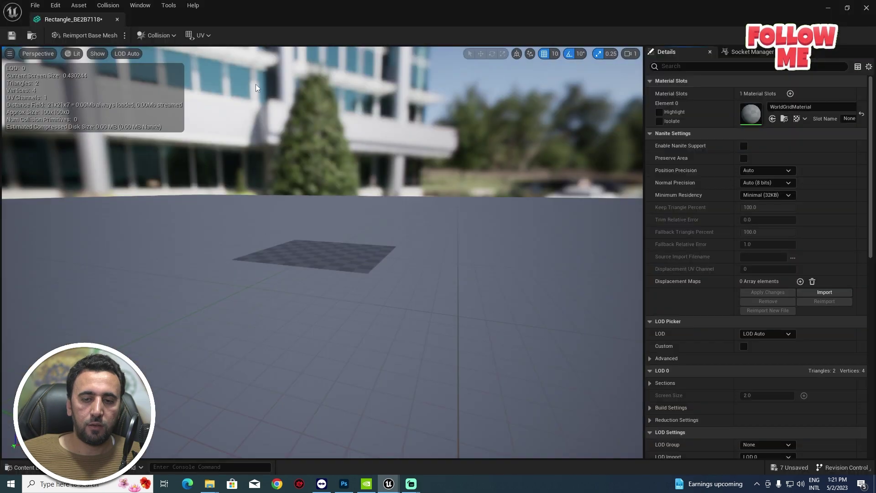
click(97, 53)
click(74, 53)
click(74, 53)
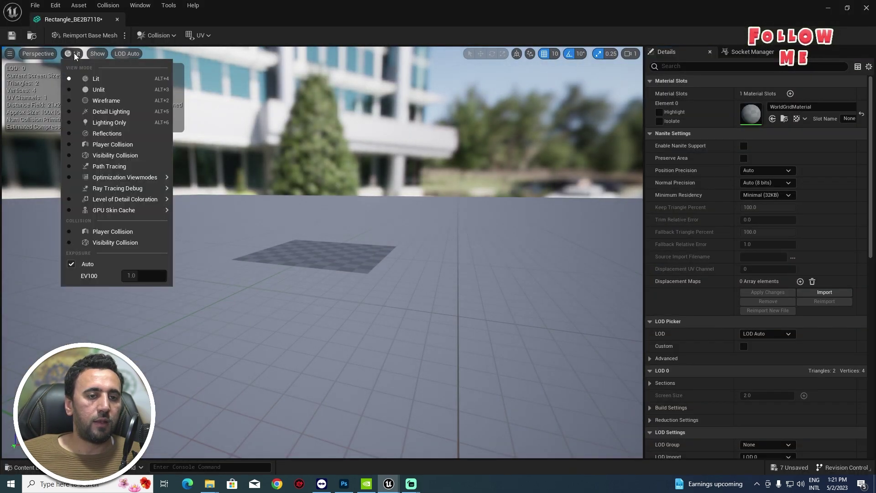
click(100, 101)
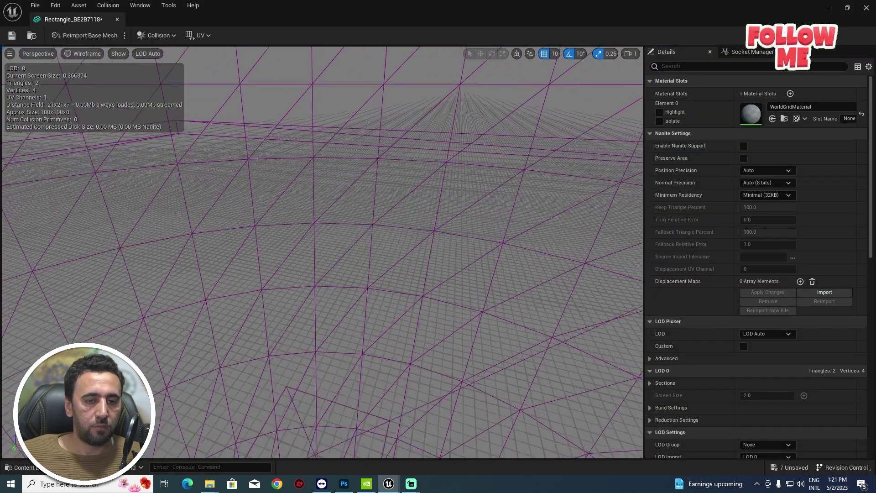
right_drag(322, 252, 323, 223)
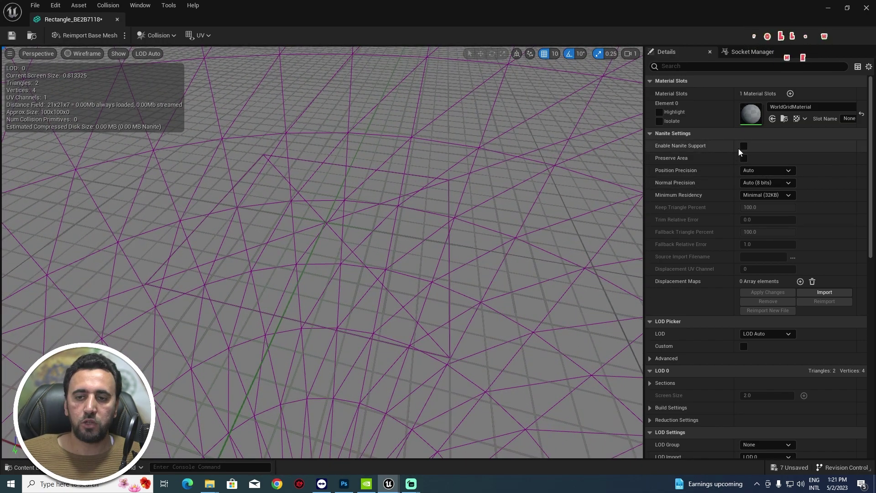
- Enable Nanite support on the rectangle mesh and apply a displacement map using the dis1 texture with magnitude 5
click(743, 146)
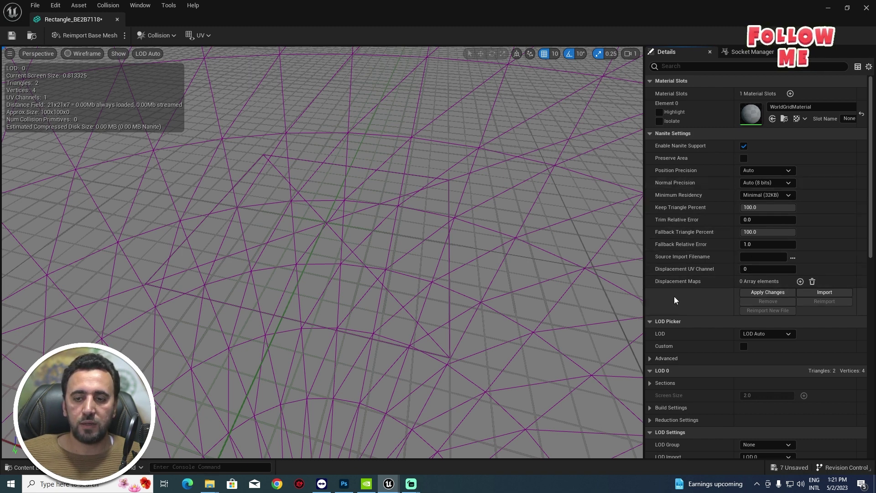
click(801, 282)
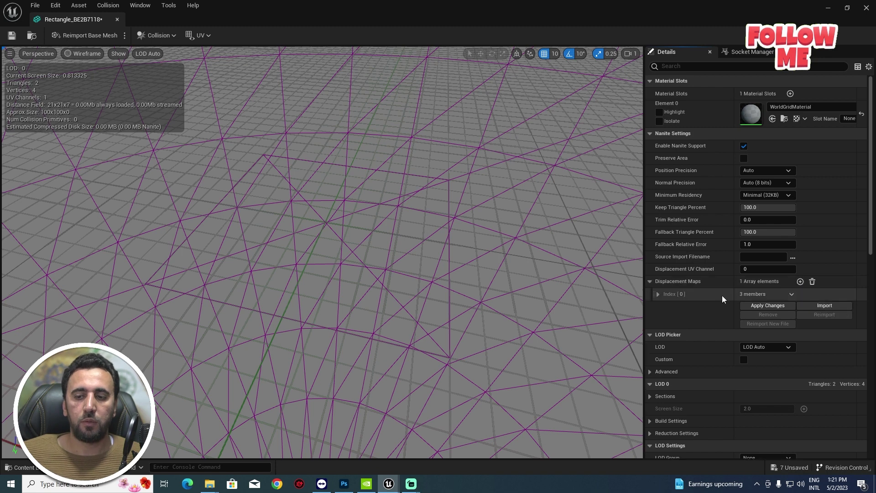
click(658, 294)
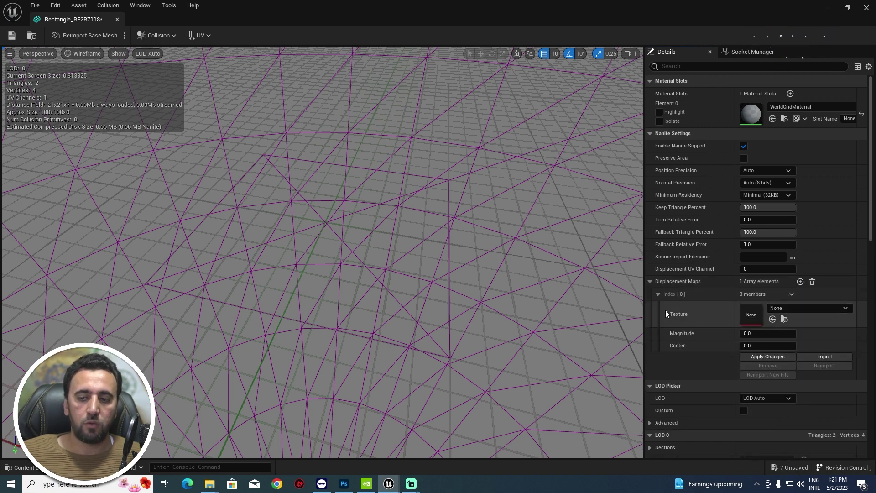
click(791, 309)
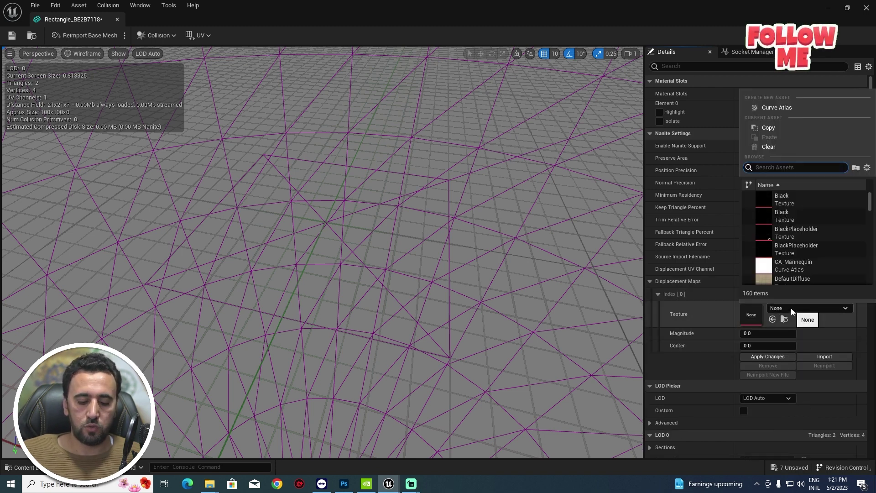
text(dis)
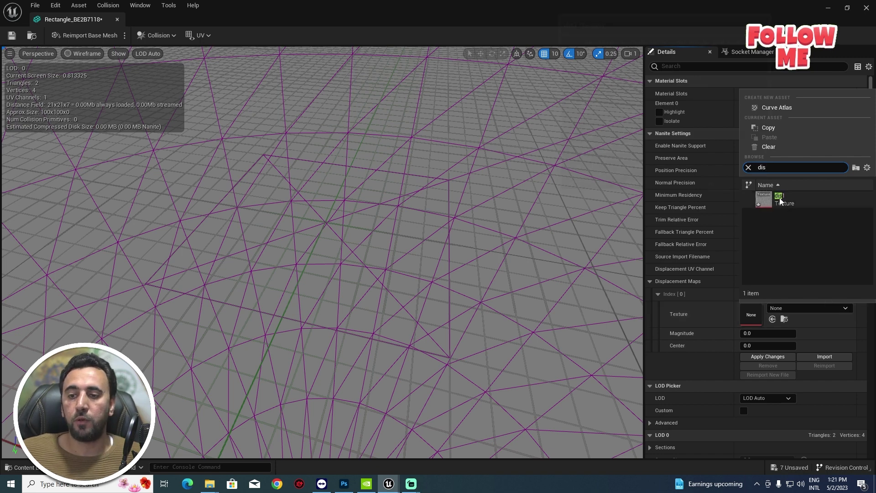
click(817, 199)
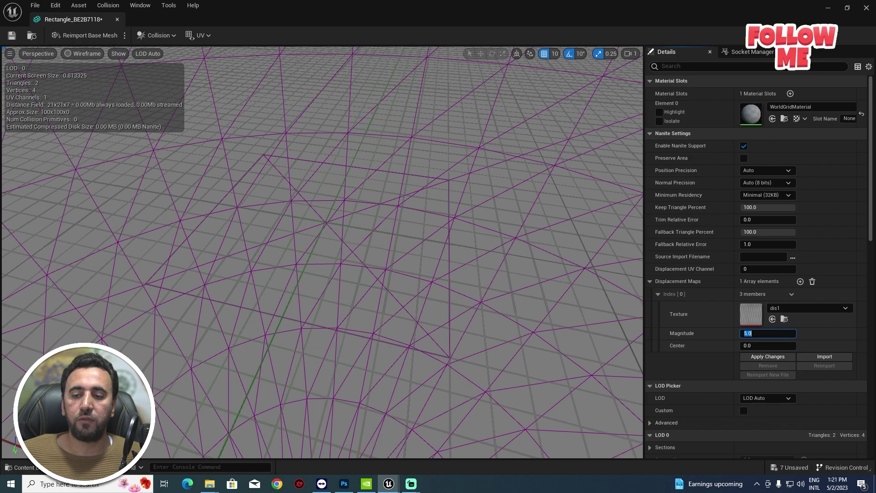
click(773, 358)
- Examine the mesh's wireframe for displacement, and switch the preview back to Lit mode for a closer look
right_drag(322, 251, 376, 275)
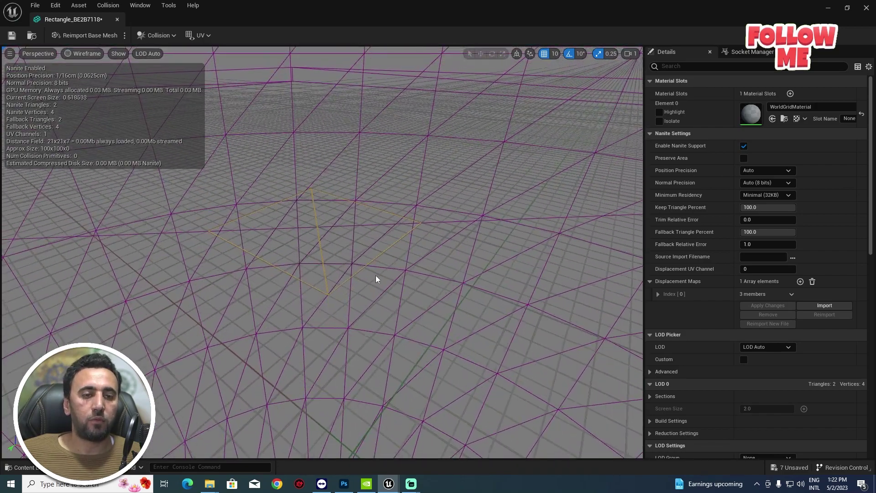
click(84, 53)
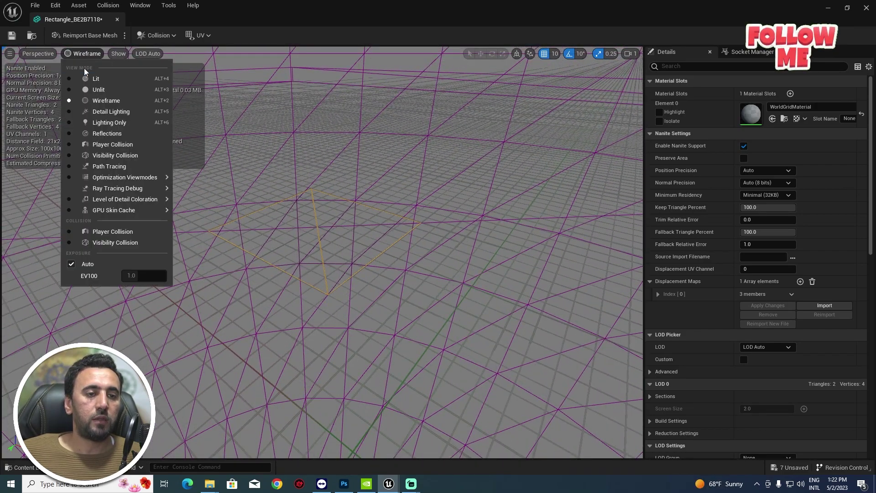
click(88, 75)
drag(91, 78, 98, 101)
mouse_move(322, 251)
right_down()
mouse_move(255, 241)
mouse_move(292, 260)
mouse_move(319, 260)
mouse_move(321, 251)
mouse_move(319, 260)
right_up()
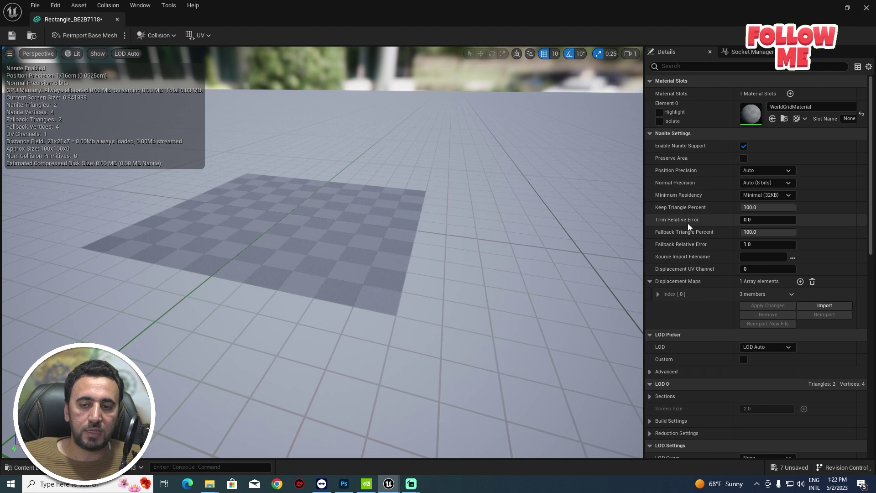
- Set the mesh's Trim Relative Error to 0.1 and apply the Nanite changes
click(760, 221)
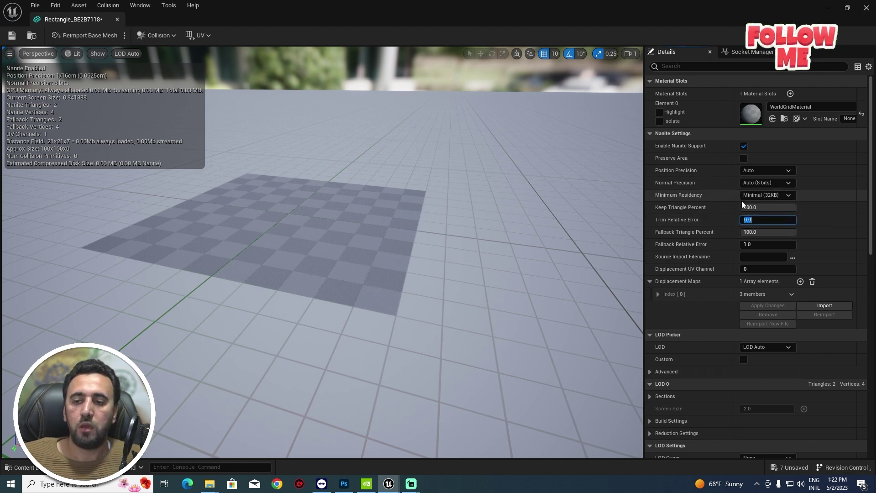
text(0.1)
key(Return)
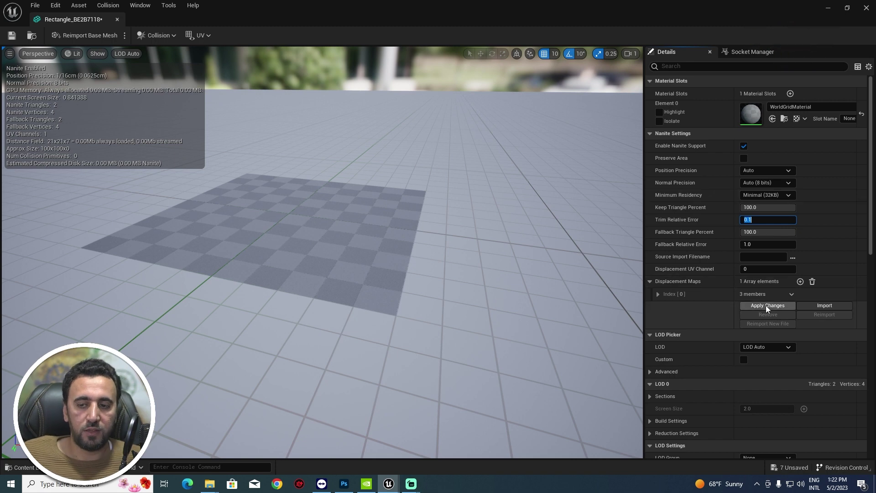
click(766, 306)
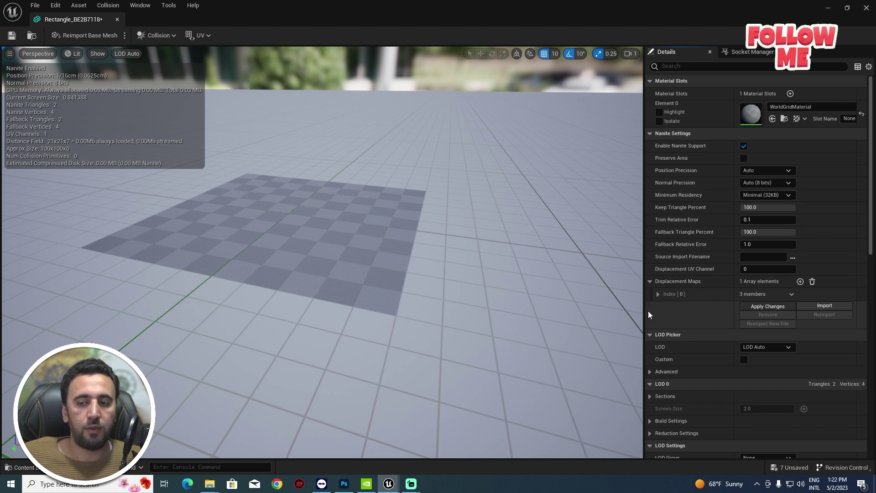
- Set the dis1 displacement map's magnitude to 10 and apply the Nanite changes
right_drag(375, 223, 328, 269)
scroll(322, 252, up, 5)
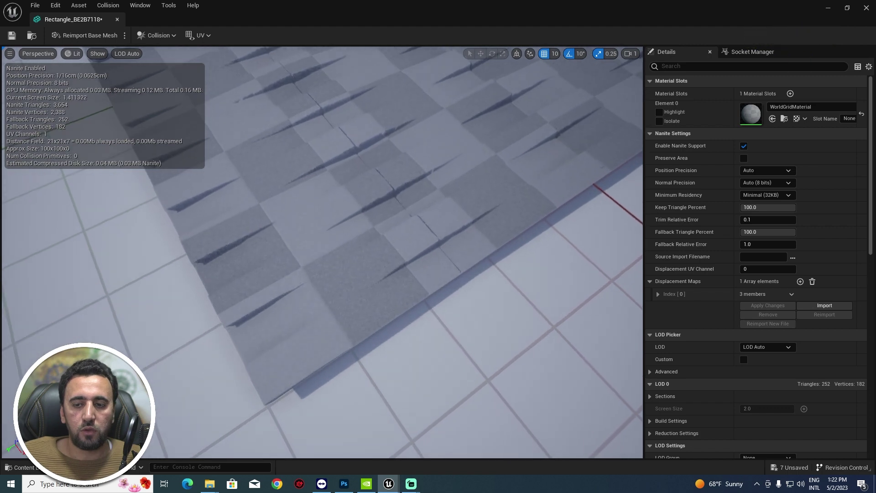
click(658, 294)
click(766, 333)
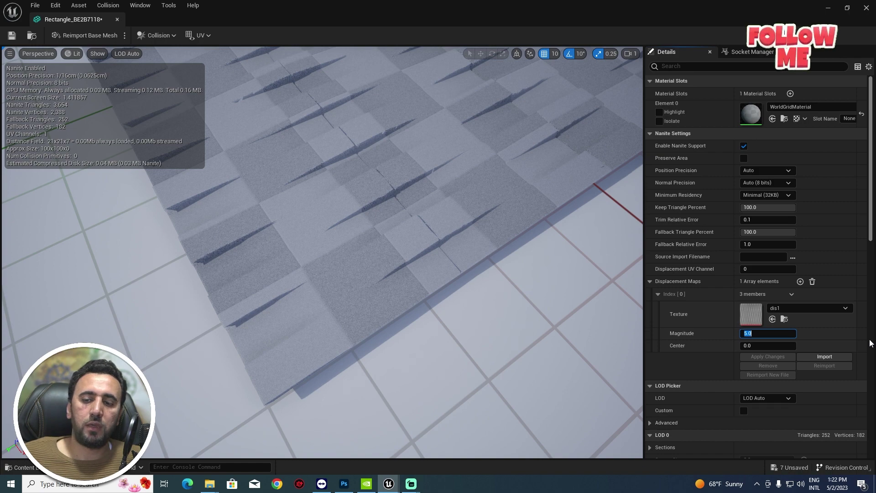
click(768, 358)
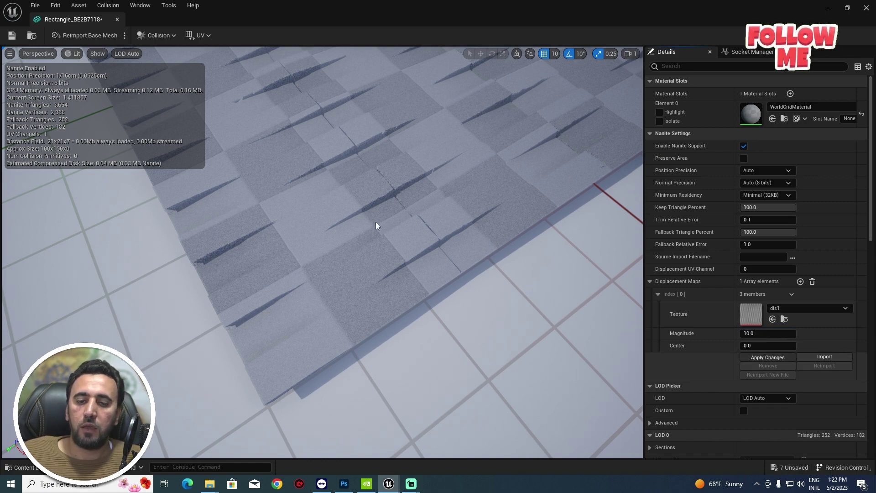
- Slow the preview camera speed to 0.033 and inspect the displaced mesh from a low angle
right_drag(322, 252, 323, 223)
scroll(322, 252, up, 10)
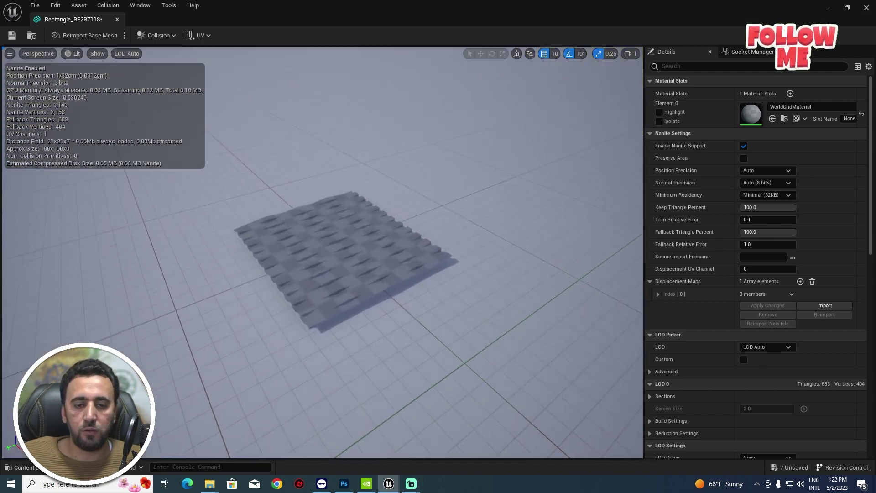
click(631, 58)
drag(657, 76, 618, 76)
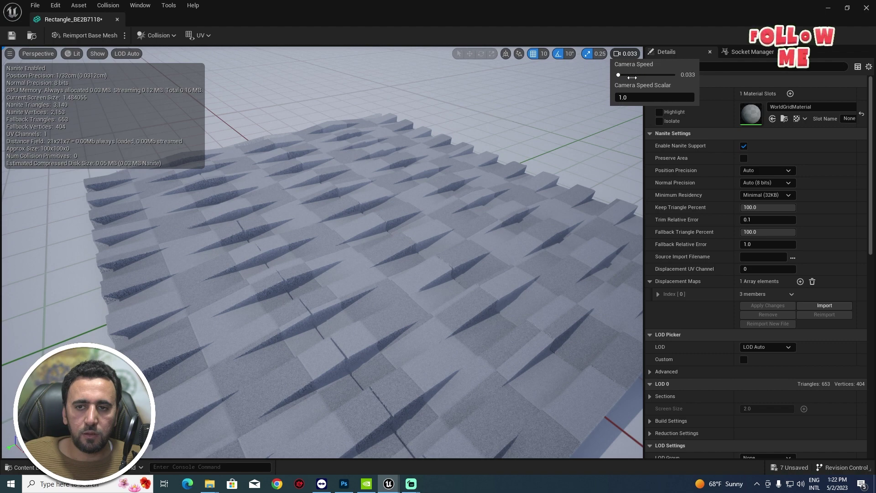
mouse_move(357, 313)
right_down()
mouse_move(358, 260)
mouse_move(347, 297)
mouse_move(362, 313)
right_up()
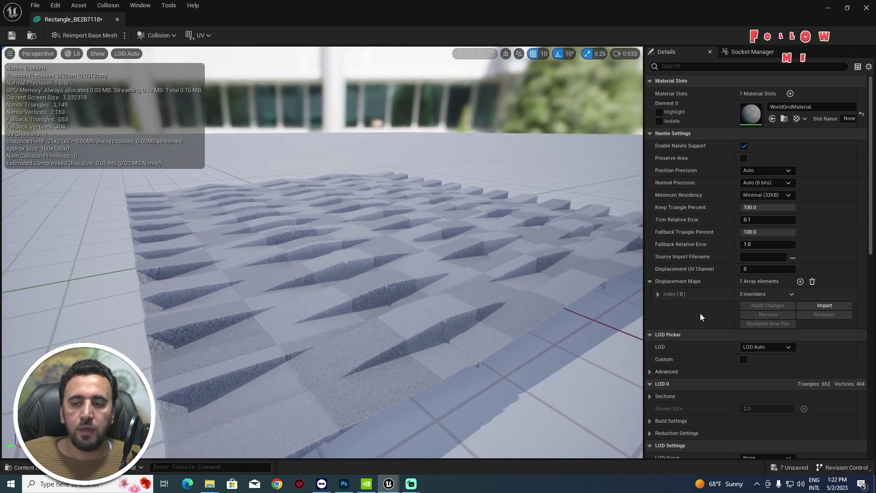
- Raise the displacement magnitude to 15, apply the changes, and show the decorative wooden wall panel's assets
click(658, 294)
click(757, 333)
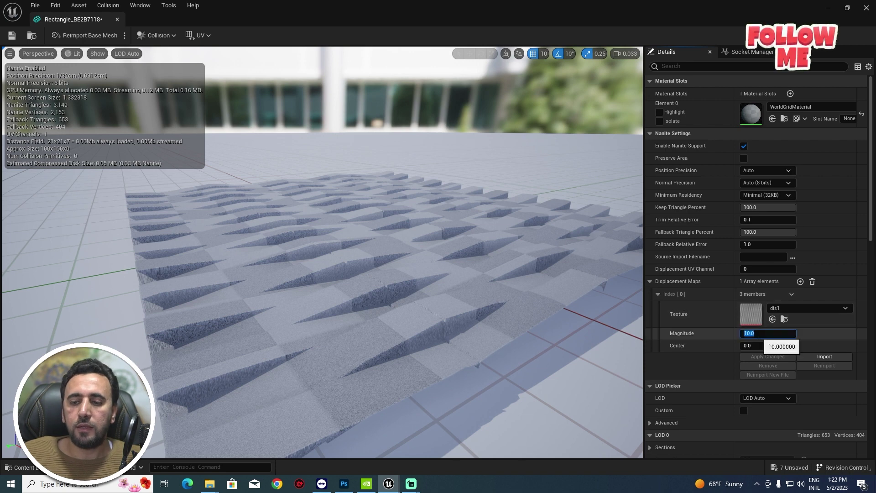
text(15)
key(Return)
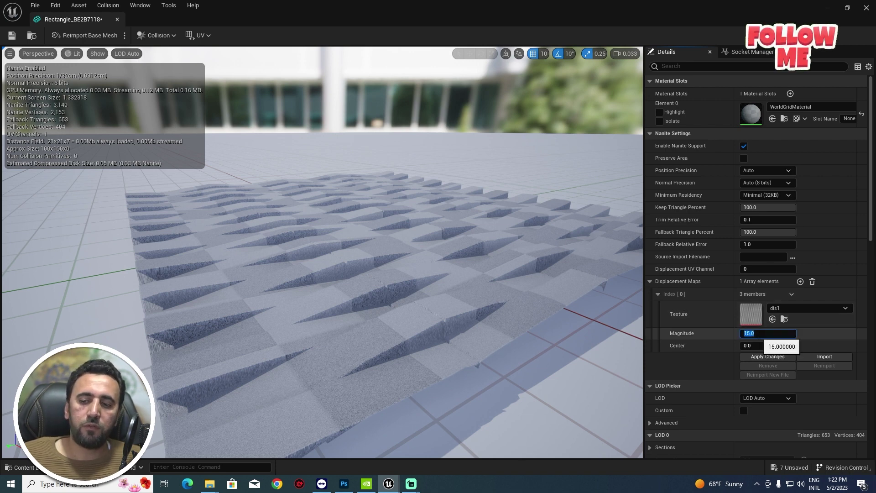
click(754, 358)
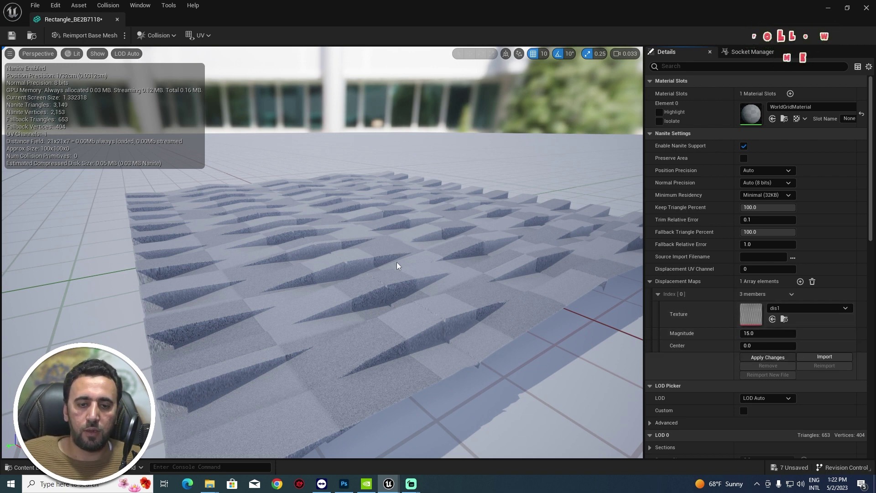
right_drag(322, 252, 435, 230)
key(ctrl+space)
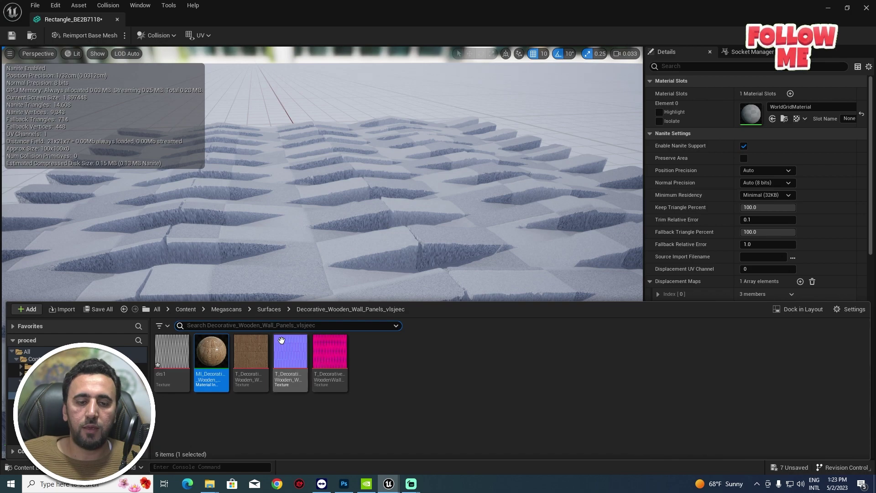
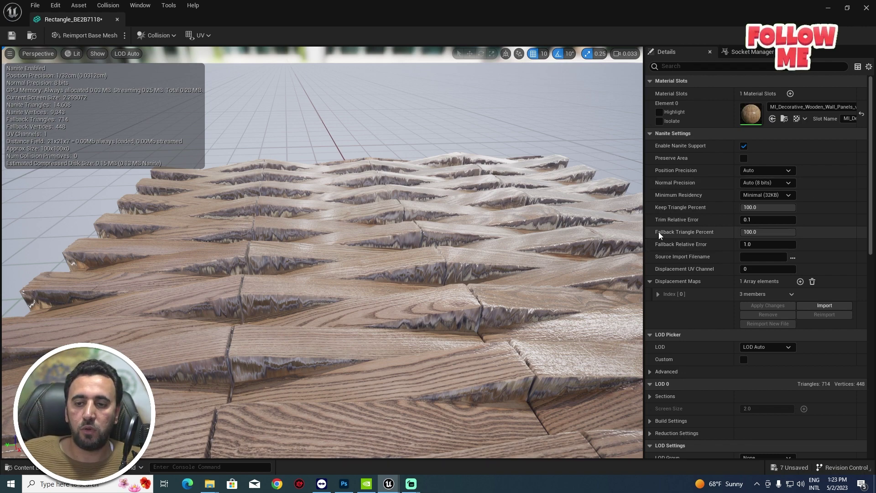
- Set the mesh's Fallback Triangle Percent to 0 and apply the Nanite changes
mouse_move(664, 233)
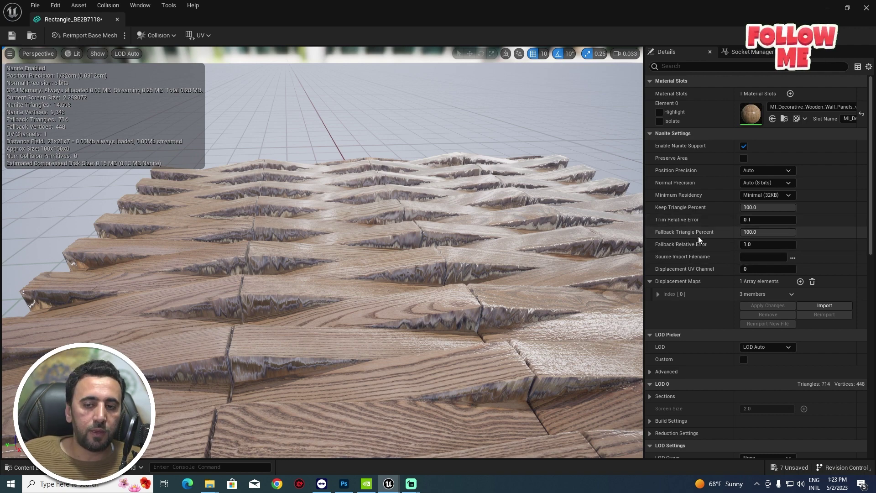
drag(786, 233, 748, 234)
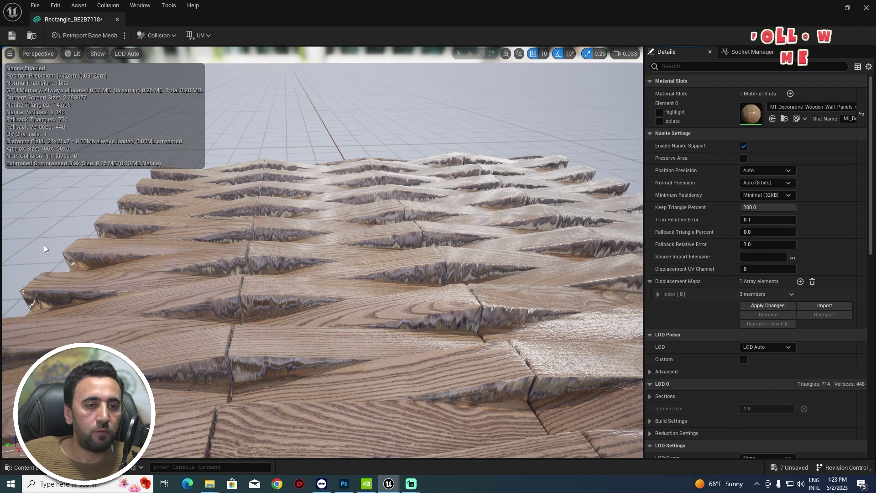
click(770, 305)
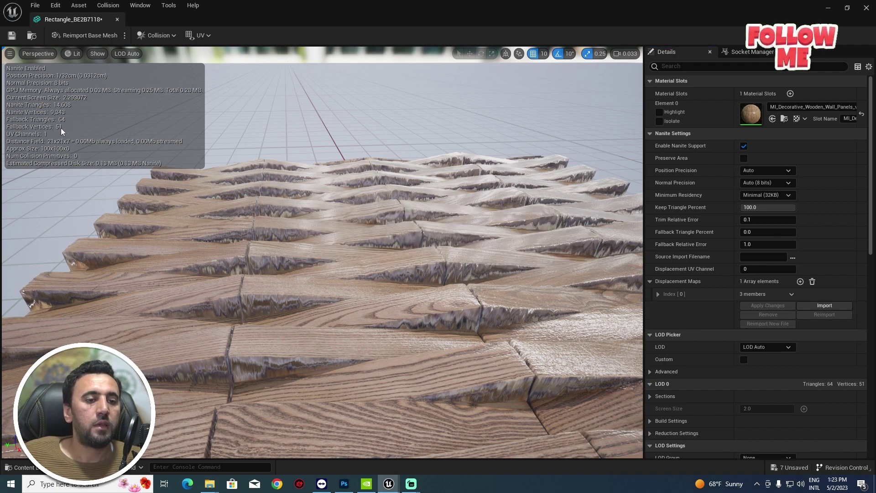
- Reduce the dis1 displacement magnitude to 10, apply the changes, and inspect the wooden surface
mouse_move(314, 246)
alt+mouse_down()
mouse_move(347, 251)
mouse_move(351, 273)
mouse_move(360, 249)
mouse_move(438, 247)
mouse_move(297, 247)
alt+mouse_up()
click(658, 293)
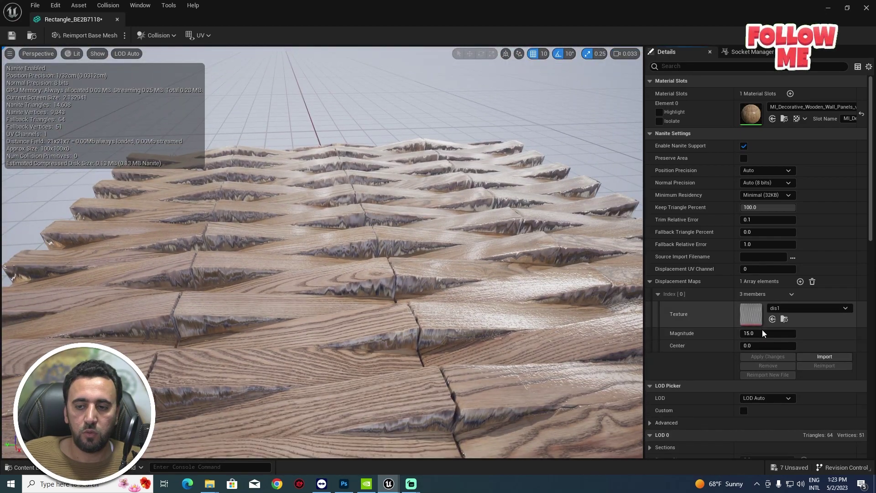
text(10)
key(Return)
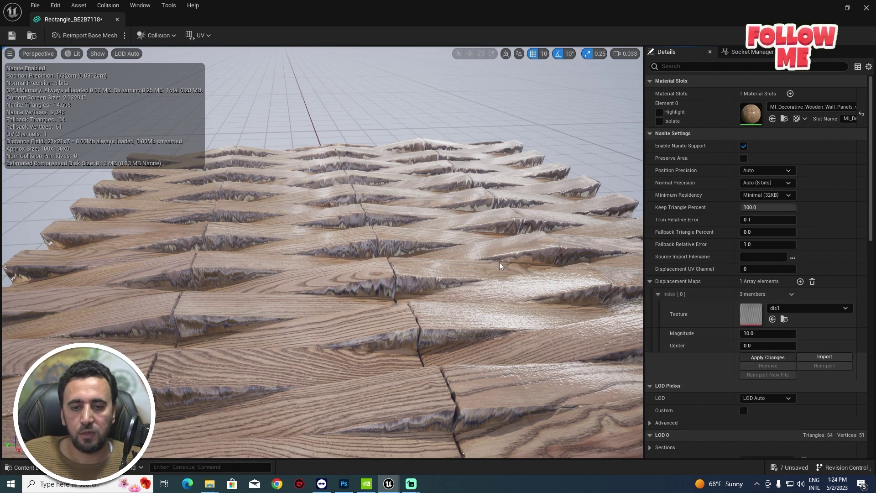
click(767, 357)
right_drag(401, 157, 429, 217)
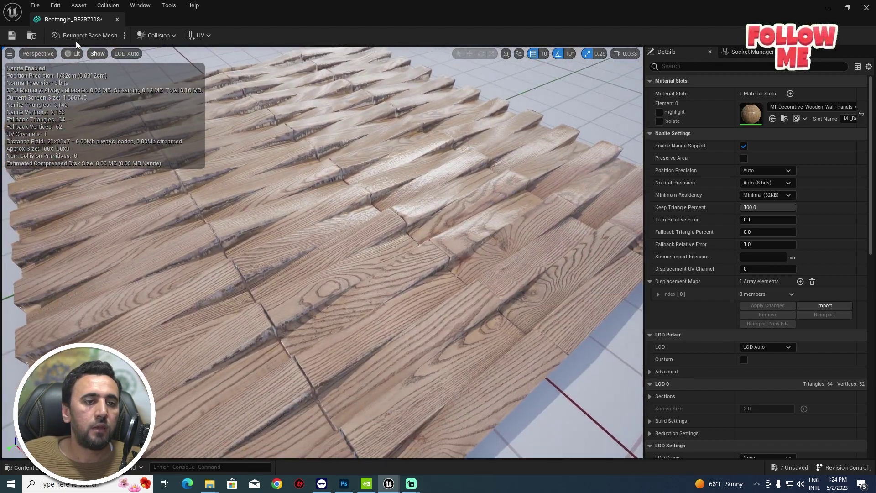
- Save the rectangle's static mesh and close its editor
click(11, 36)
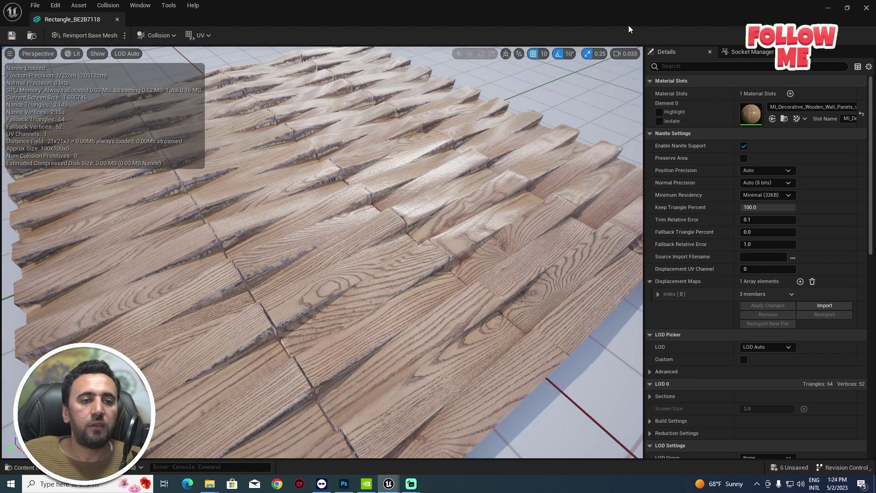
click(866, 8)
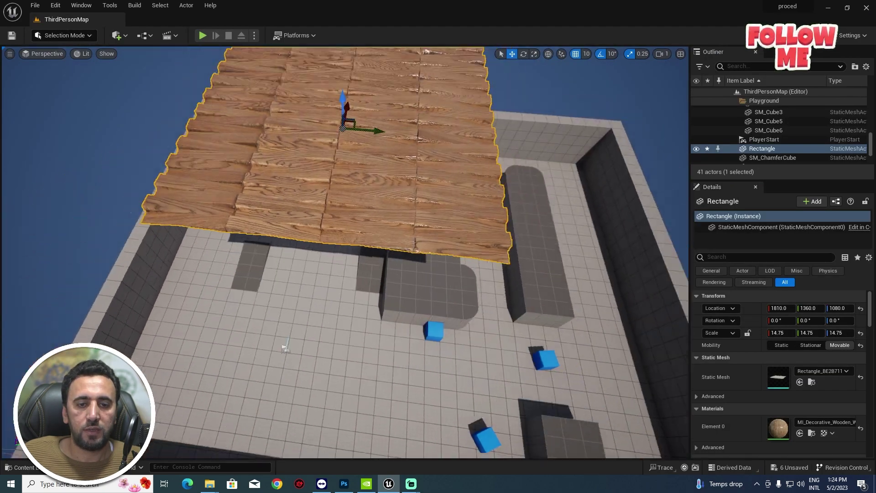
- Lower the wooden rectangle to floor level at a Z location of -40 and delete the level's original floor cube
right_drag(462, 228, 461, 209)
right_drag(363, 192, 364, 162)
drag(313, 68, 303, 209)
click(309, 312)
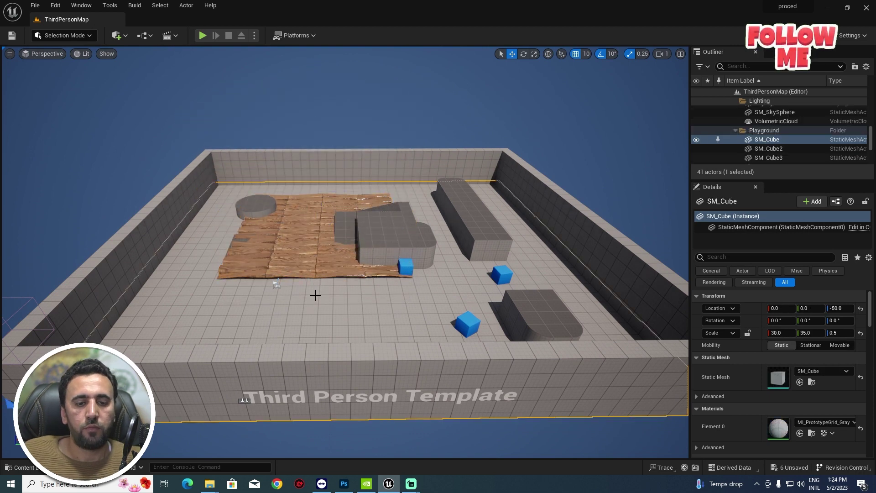
key(Delete)
- Move the wooden rectangle into the walled corner of the level, at location X 2240, Y 790
click(351, 234)
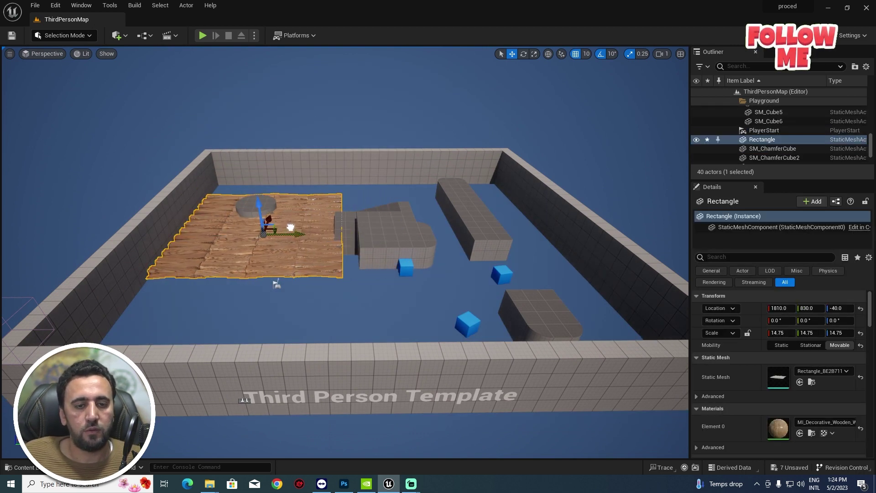
drag(290, 227, 266, 197)
key(w)
right_drag(267, 198, 191, 207)
key(s)
mouse_move(466, 219)
right_down()
mouse_move(467, 270)
mouse_move(484, 224)
mouse_move(467, 219)
right_up()
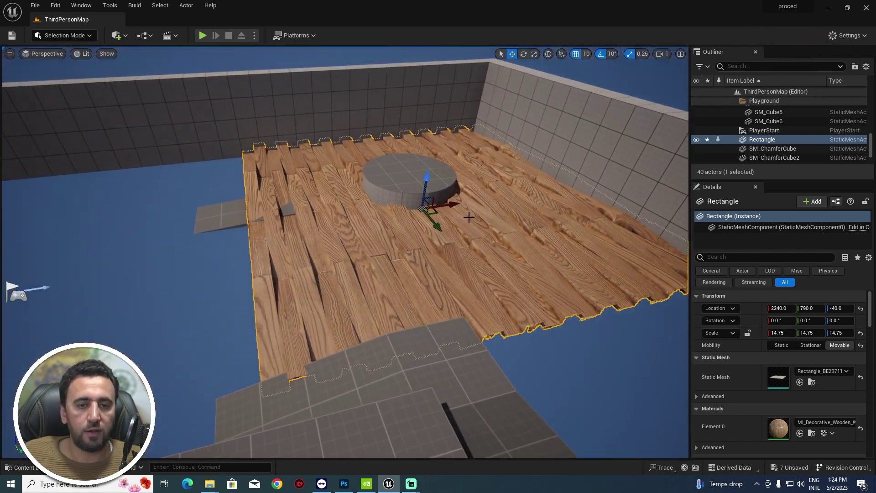
- Duplicate the wooden rectangle along the X axis and place the copy beside the original to extend the floor
mouse_move(458, 204)
alt+shift+mouse_down()
mouse_move(92, 256)
mouse_move(444, 205)
alt+shift+mouse_up()
click(501, 374)
right_drag(502, 374, 575, 285)
key(w)
key(s)
key(a)
key(e)
key(w)
right_drag(482, 210, 470, 208)
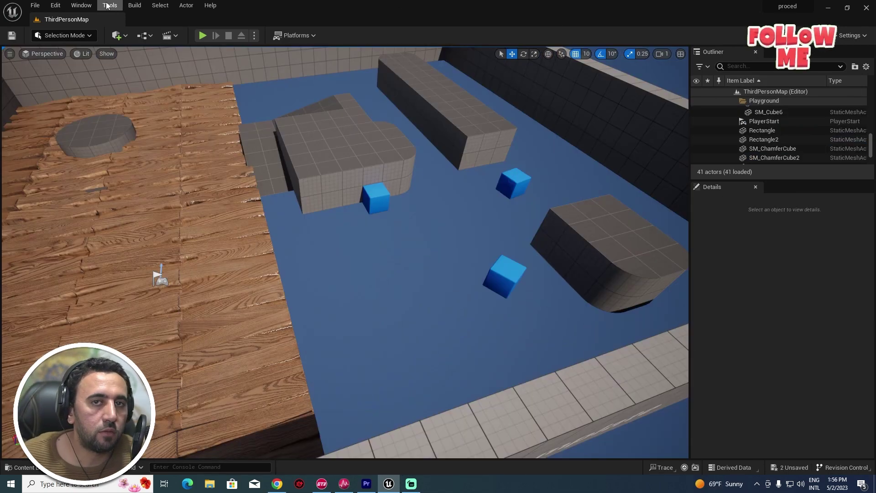
- Open Quixel Bridge and show the Brick category under Surfaces
click(81, 5)
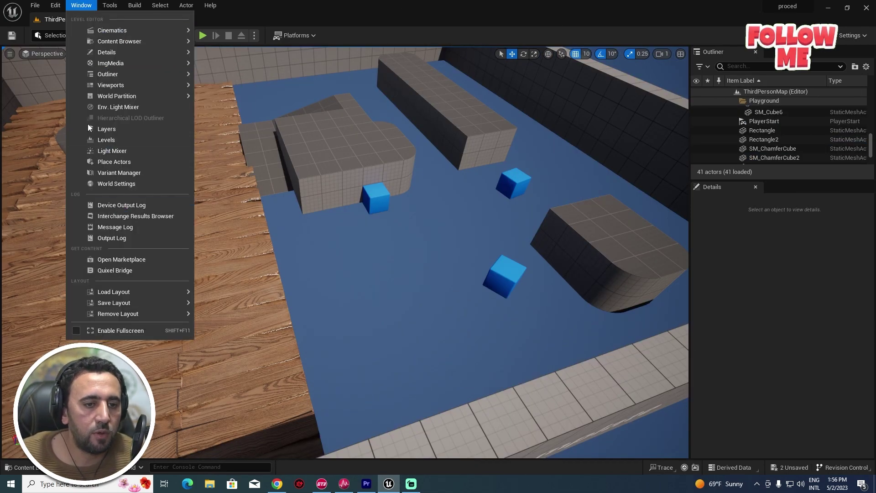
click(111, 270)
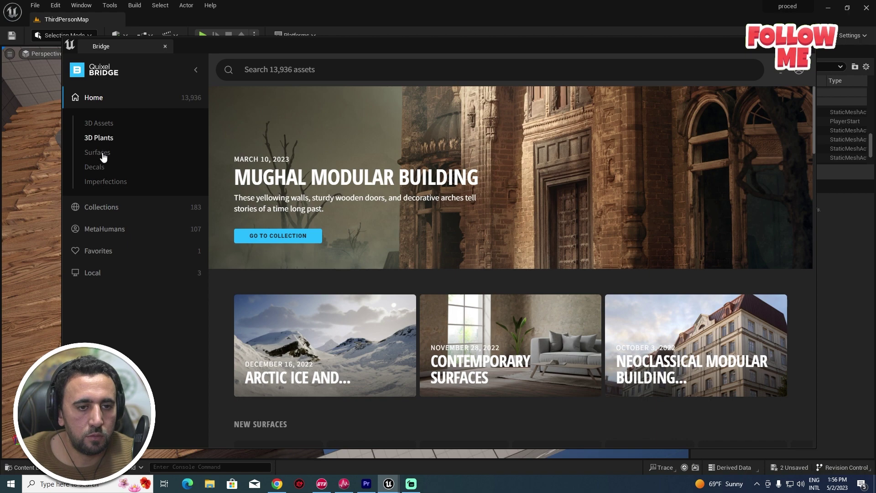
click(104, 156)
scroll(544, 287, down, 2)
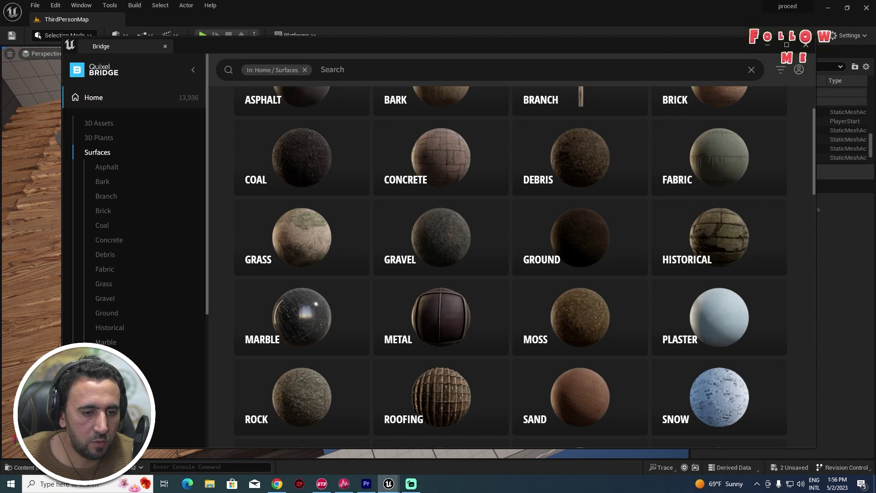
click(102, 210)
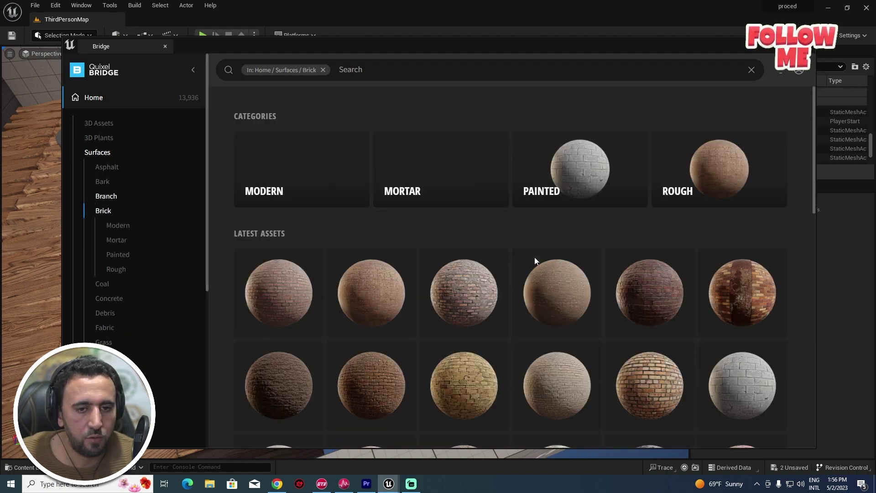
- Browse the brick surfaces and open the details of Herringbone Brick Pavement
scroll(534, 260, down, 2)
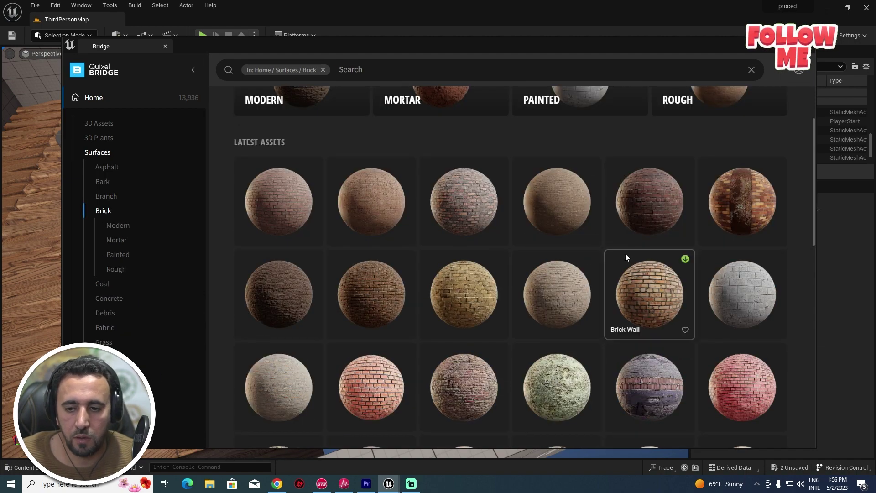
scroll(625, 253, down, 3)
scroll(639, 256, down, 1)
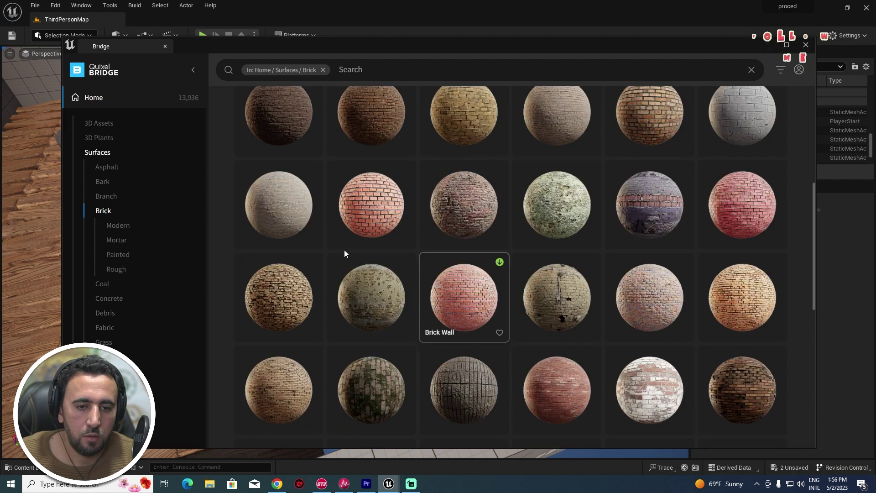
scroll(494, 315, down, 4)
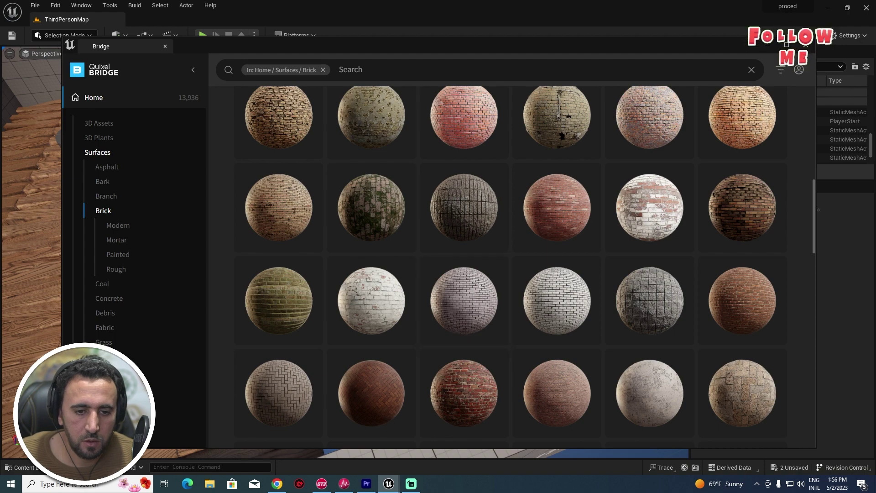
click(280, 396)
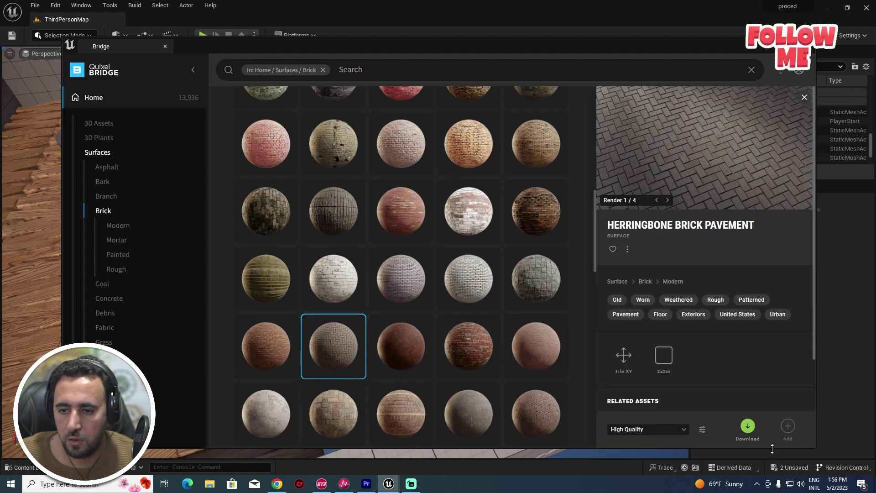
- Browse further through the brick surfaces and view the details of Decorative Brick Facade and Brick Wall
scroll(191, 234, down, 1)
scroll(429, 325, down, 3)
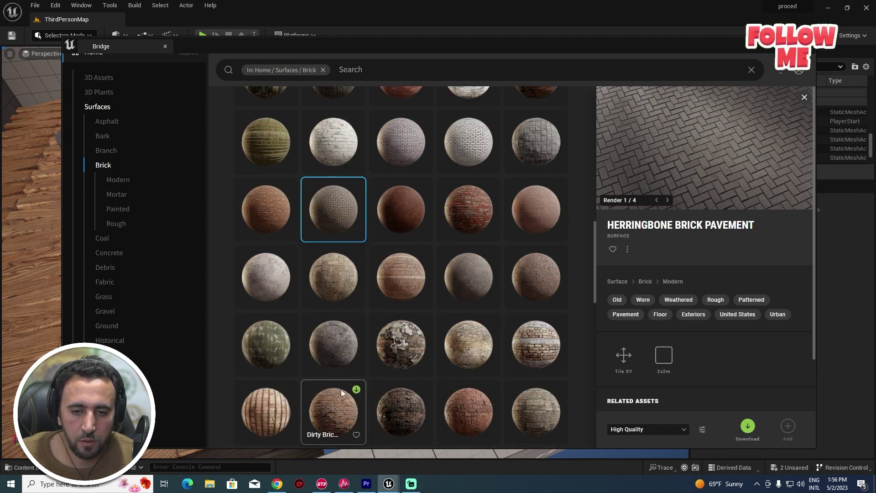
scroll(458, 318, down, 4)
scroll(428, 365, down, 4)
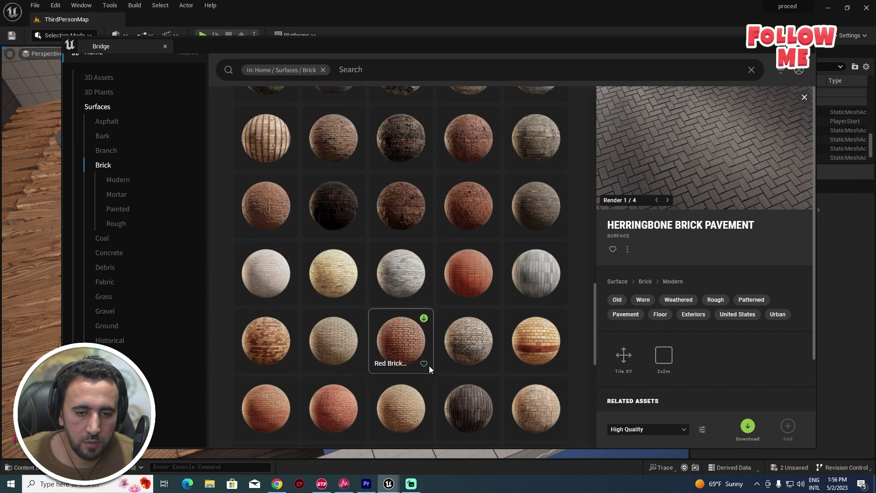
scroll(495, 372, down, 1)
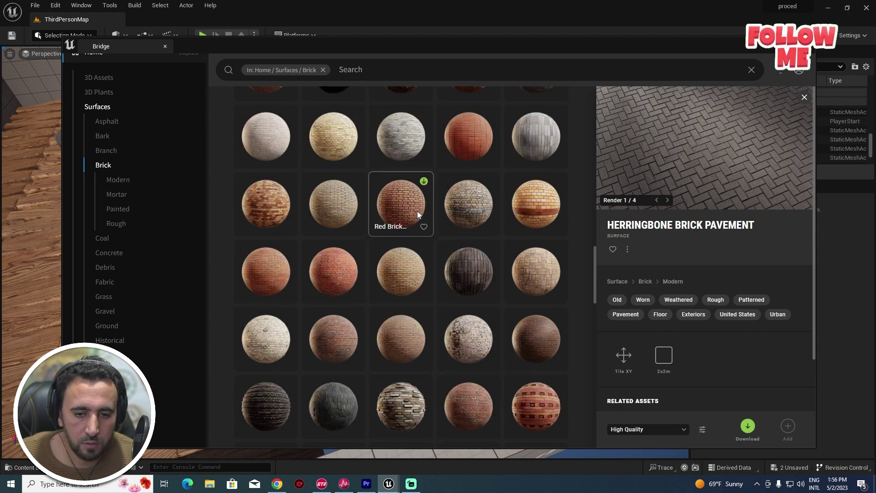
scroll(401, 346, down, 2)
scroll(401, 346, down, 2)
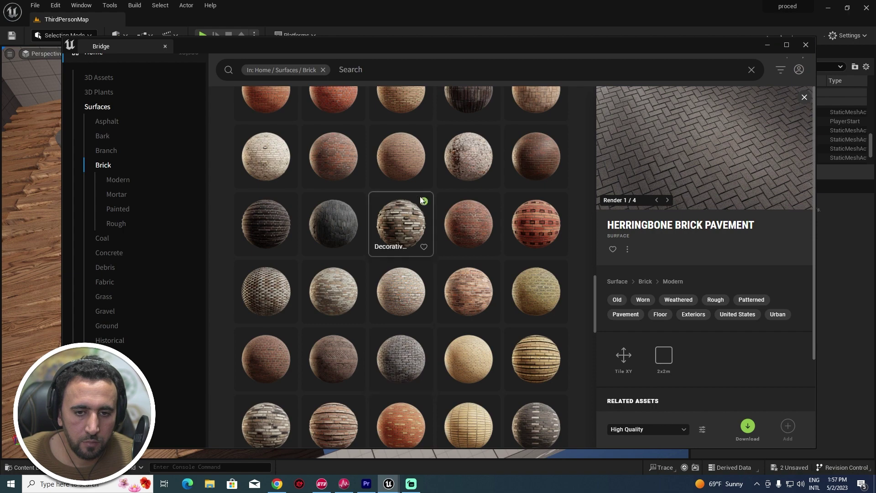
click(403, 215)
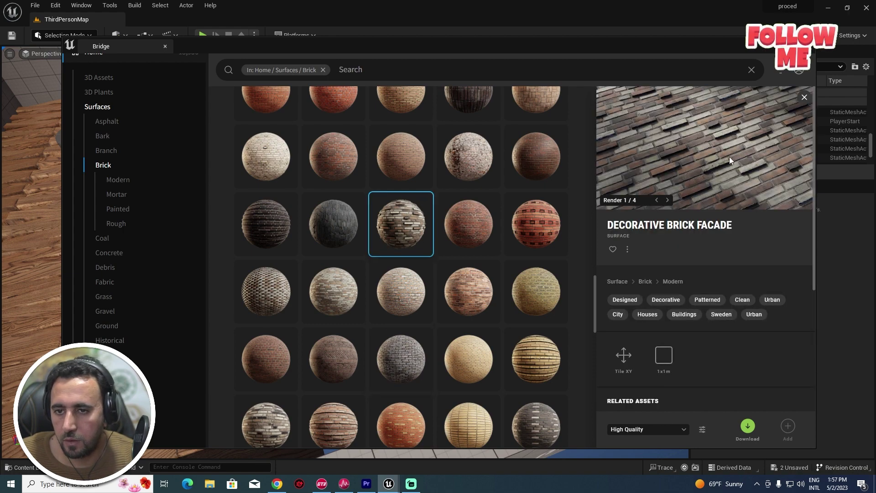
scroll(350, 362, down, 3)
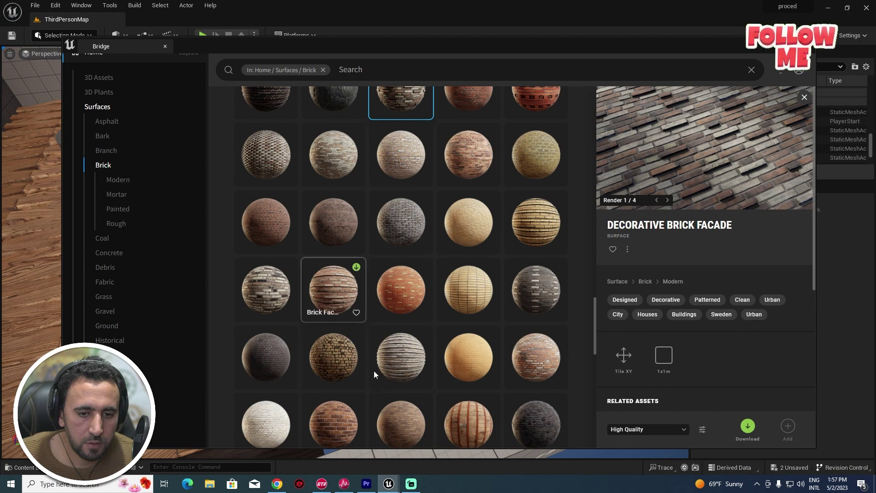
click(343, 421)
- Find Split Face Concrete Wall among the brick surfaces, download it in High Quality and add it to the project
scroll(453, 271, up, 8)
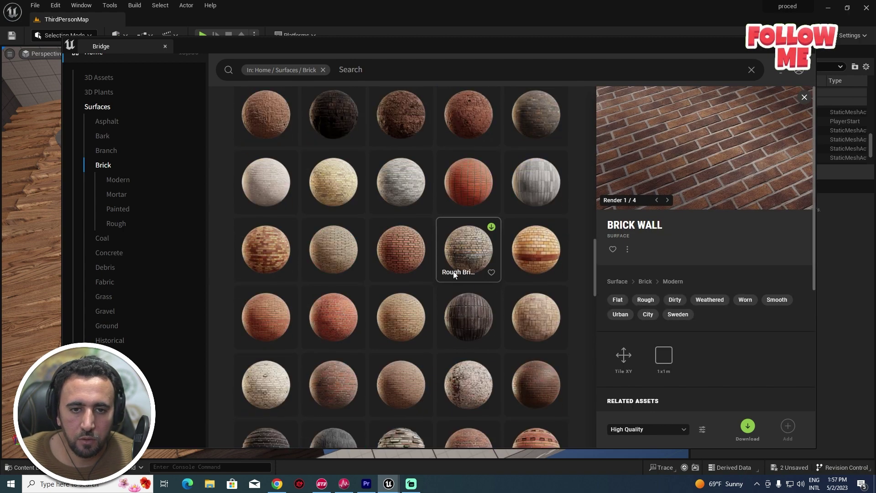
scroll(371, 237, up, 5)
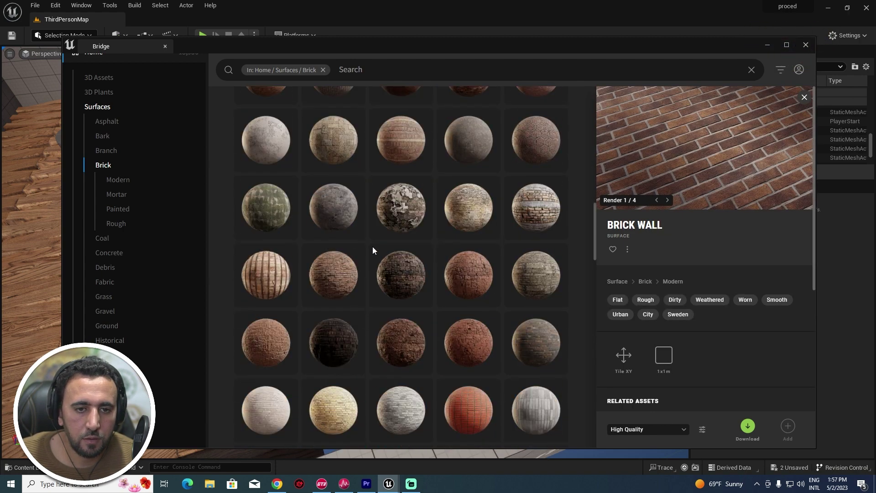
scroll(372, 246, up, 5)
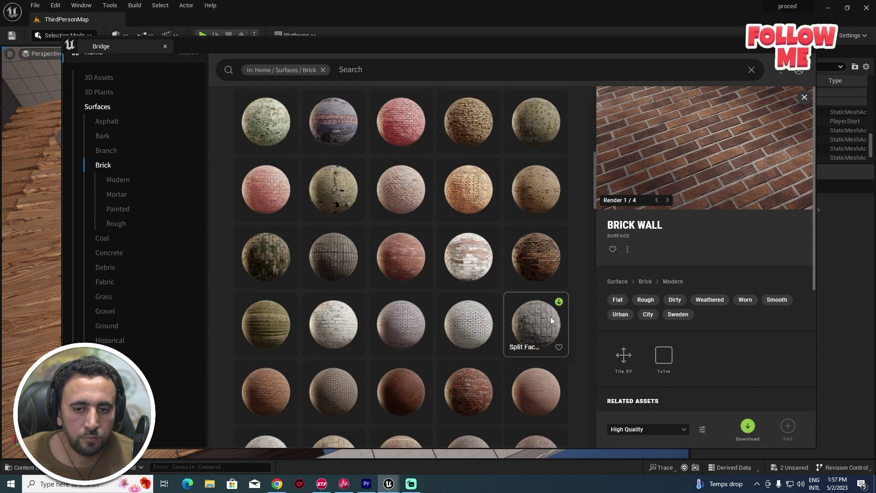
click(546, 318)
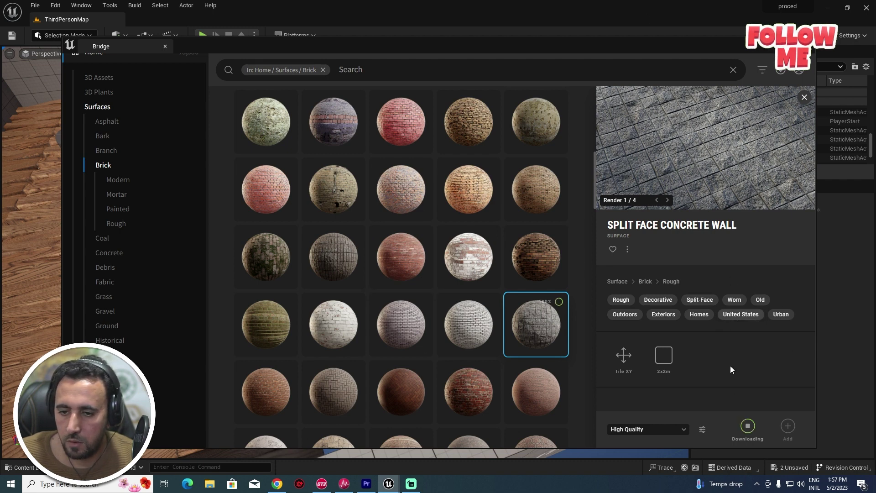
click(789, 427)
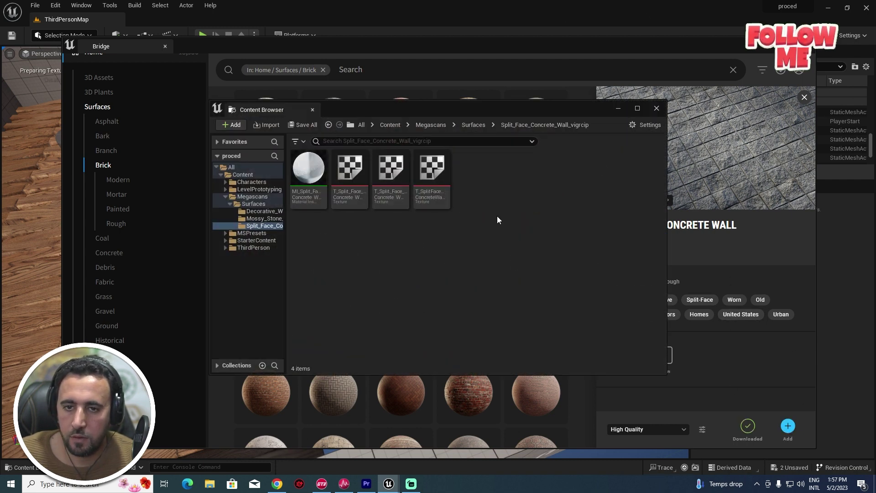
- Export the Split Face Concrete Wall ORDp texture to the Desktop as an EXR file named rrrrrrrrrrrrrrrr
right_click(427, 169)
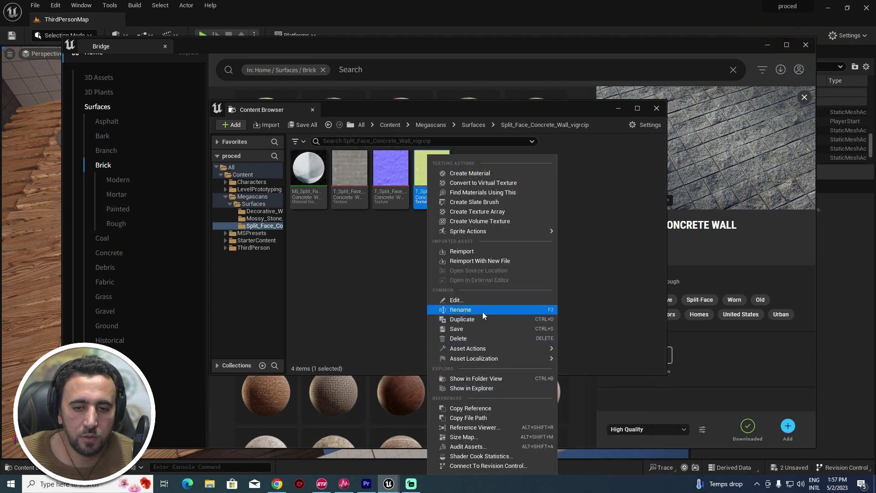
mouse_move(476, 348)
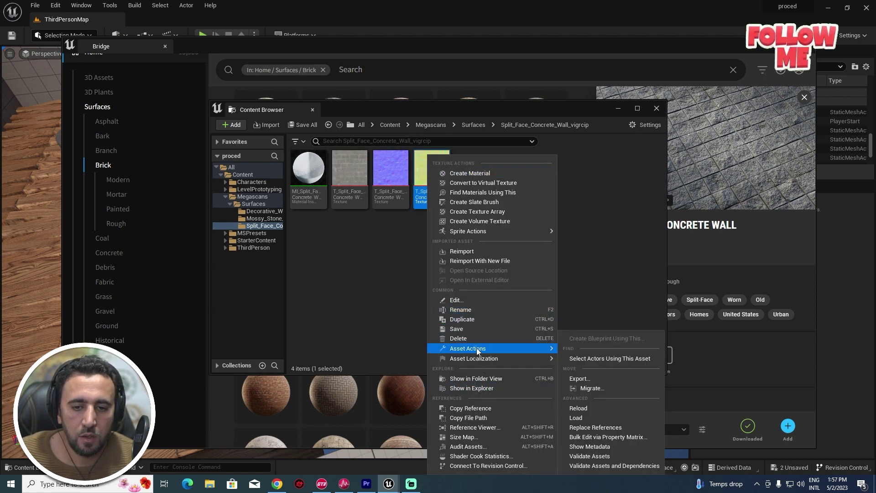
click(585, 380)
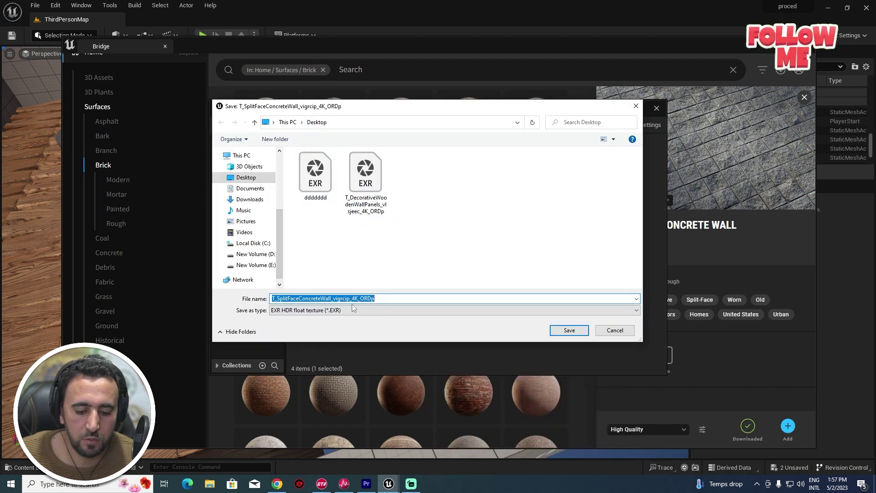
text(rrrrrrrrrrrrrrrr)
click(581, 332)
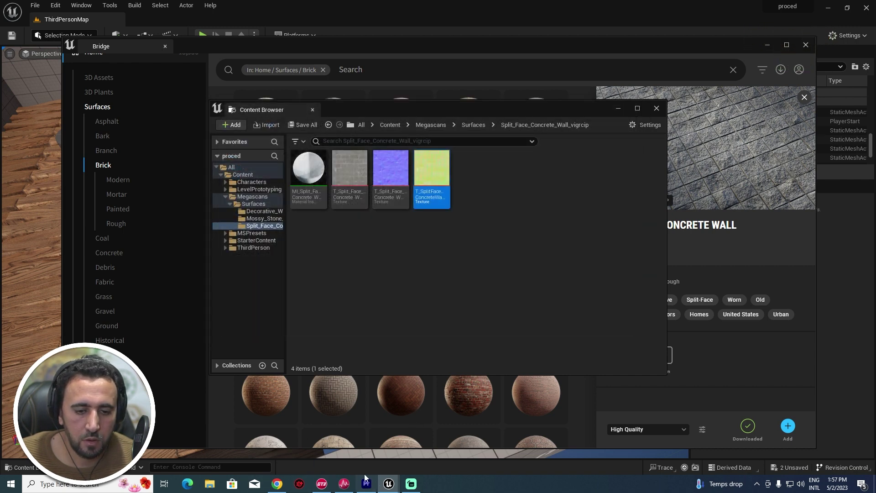
- Launch Adobe Photoshop 2023 and close the Content Browser window in Unreal Engine
key(super)
text(photo)
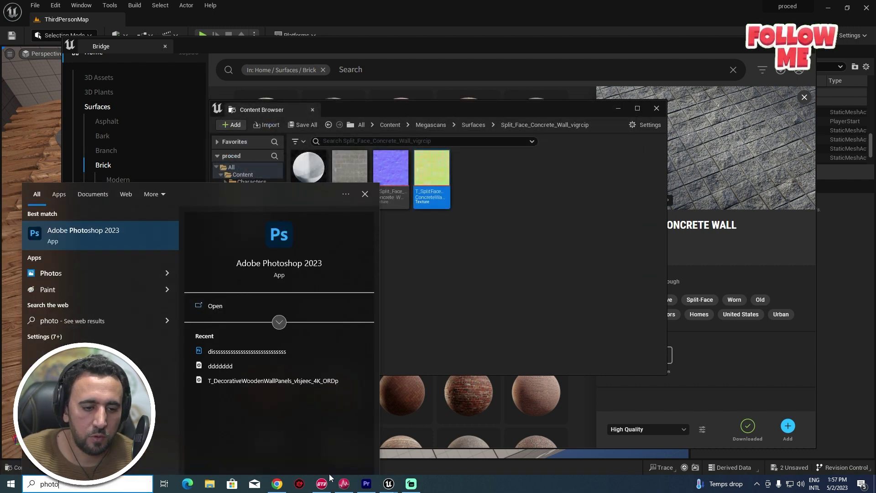
key(Return)
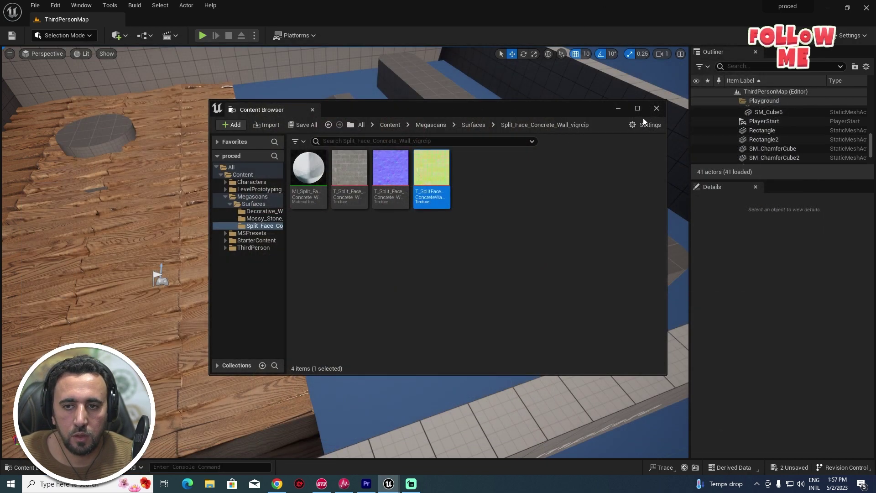
click(657, 108)
click(447, 190)
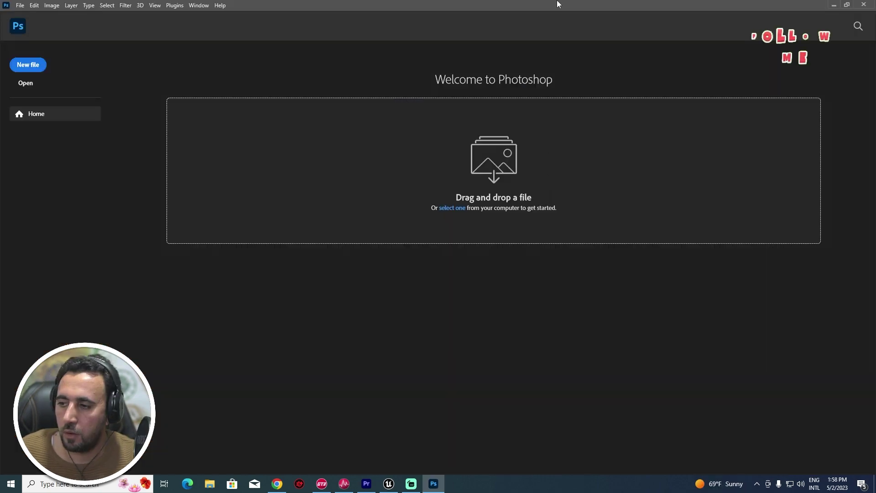
- Open the exported concrete wall EXR from the Desktop with alpha as transparency, and isolate its Blue channel
click(20, 5)
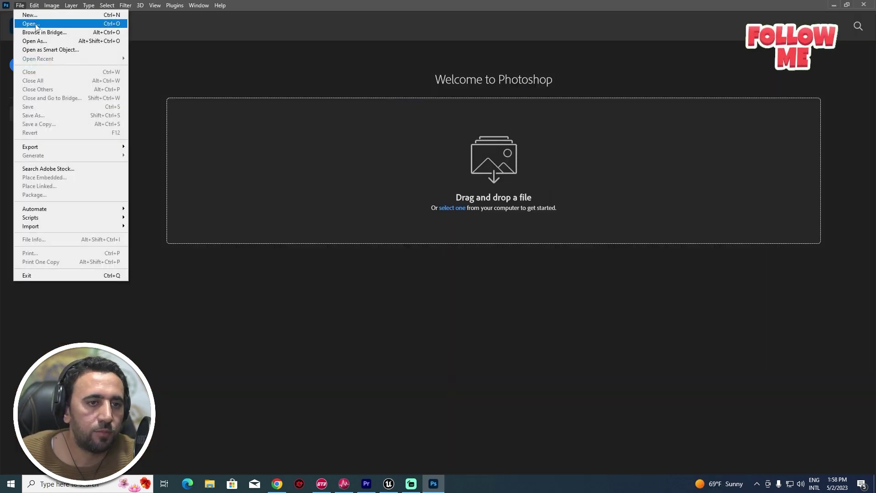
click(28, 16)
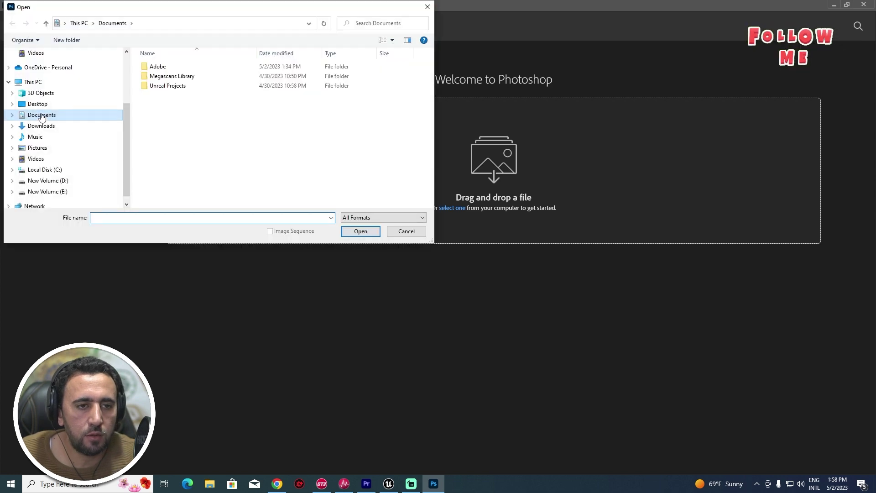
click(37, 104)
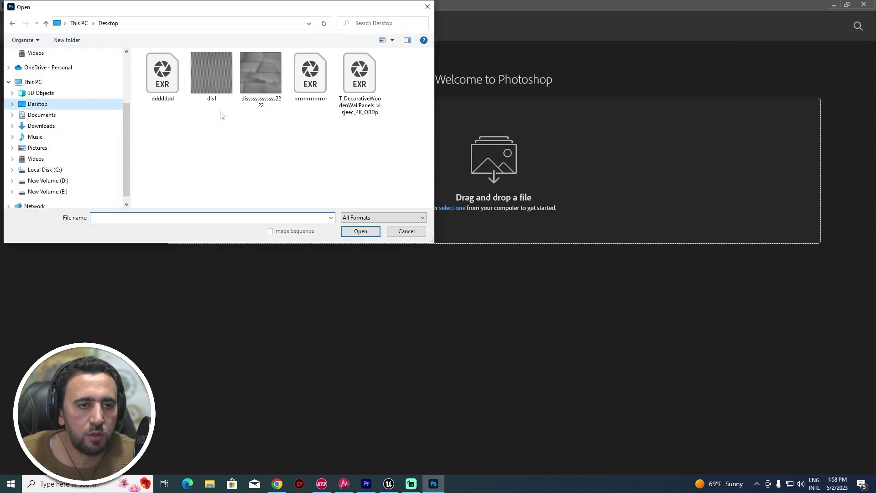
double_click(310, 75)
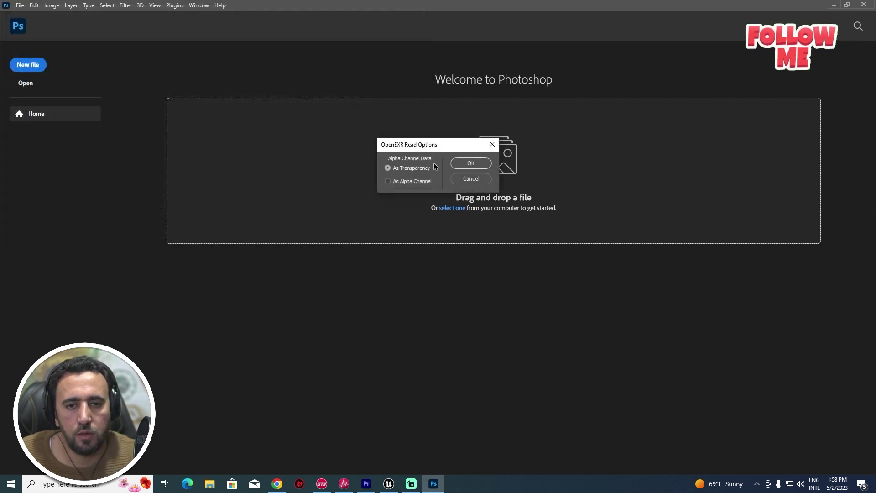
click(469, 164)
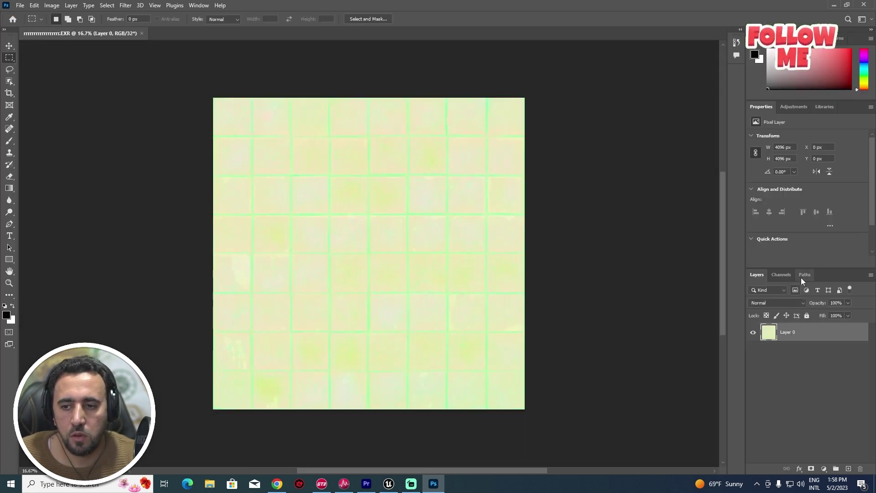
click(781, 275)
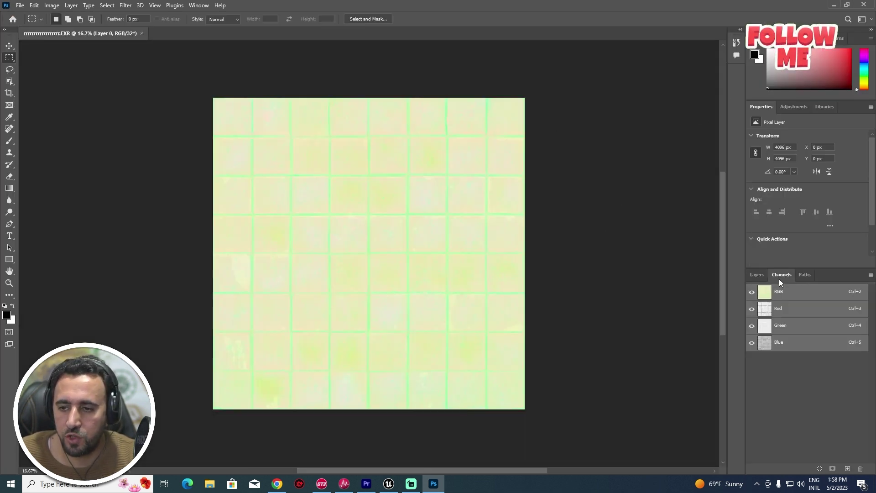
click(798, 344)
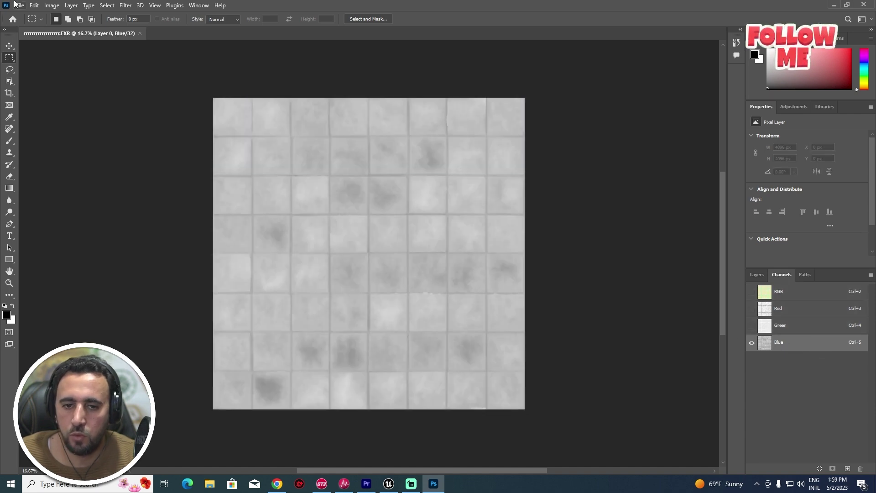
click(20, 5)
click(46, 118)
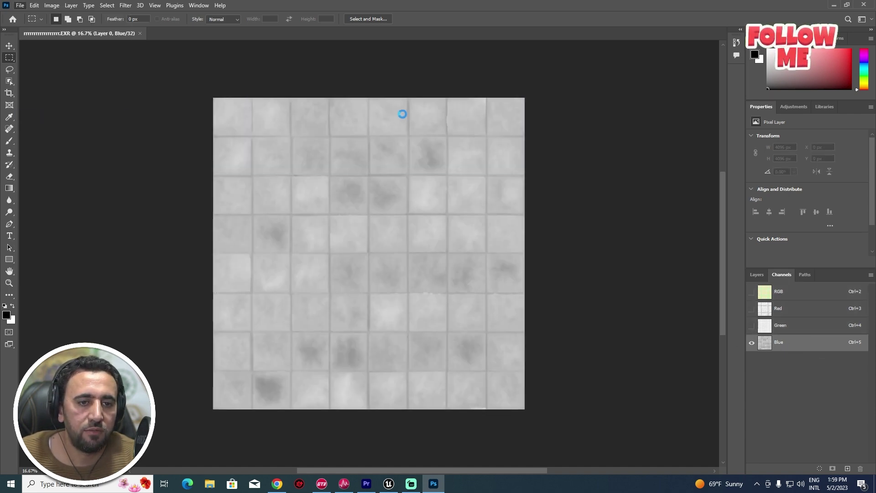
key(Escape)
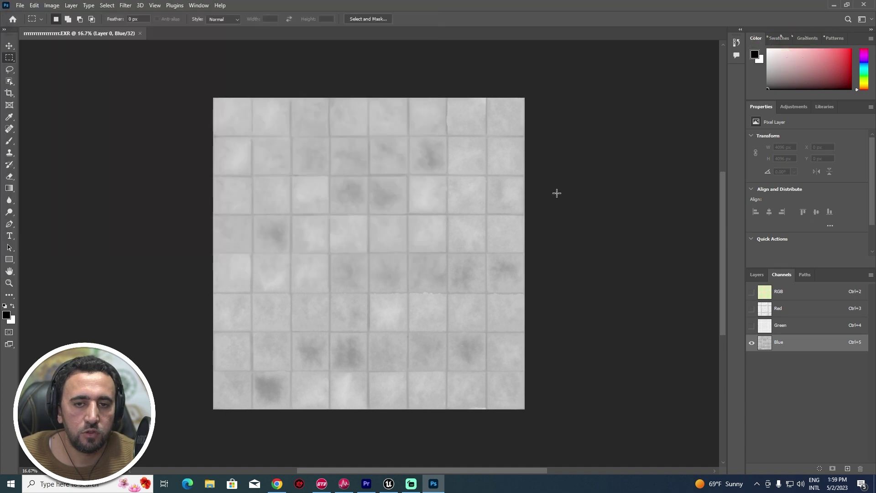
- Copy the entire Blue channel and paste it into a new document of the same size
key(ctrl+a)
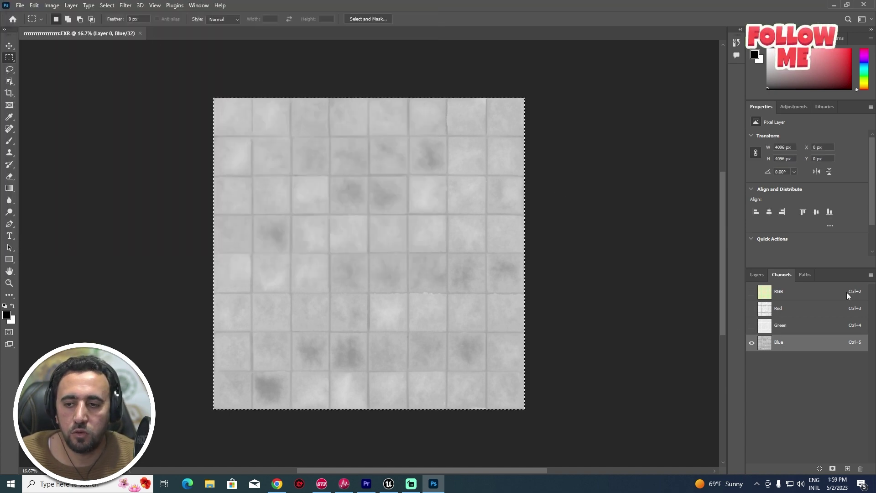
click(22, 6)
click(27, 21)
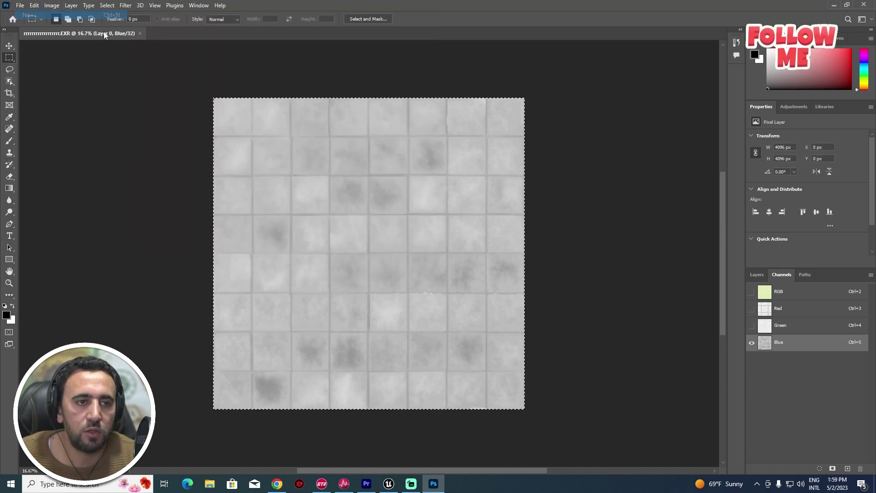
click(617, 374)
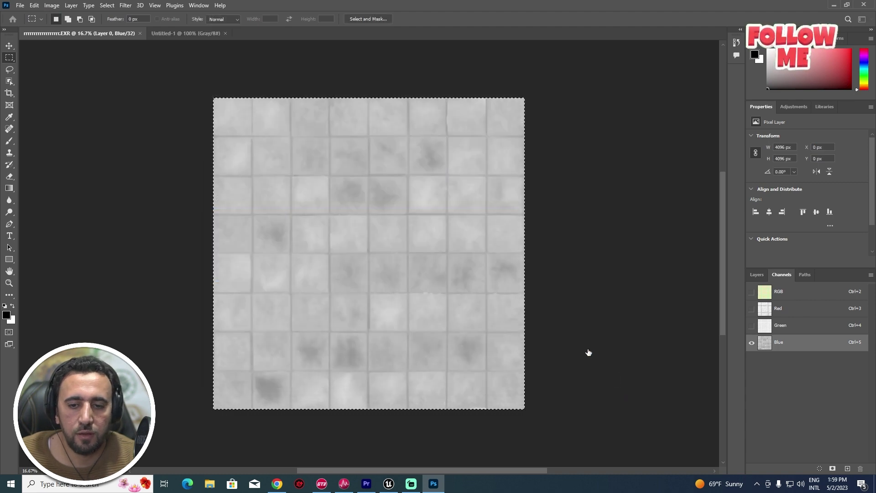
key(ctrl+v)
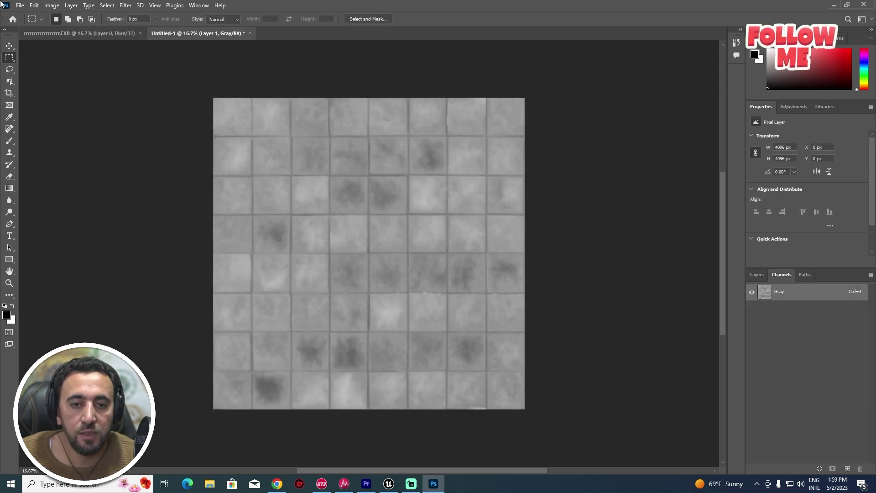
click(20, 5)
click(37, 115)
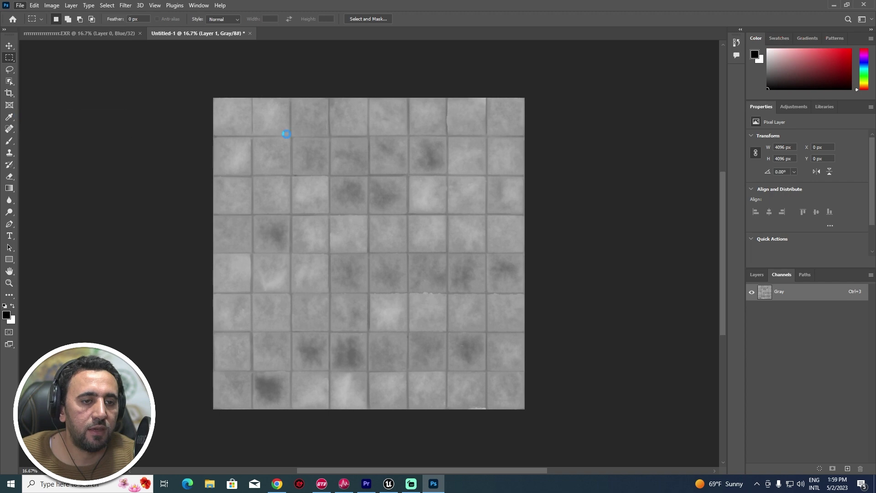
click(137, 211)
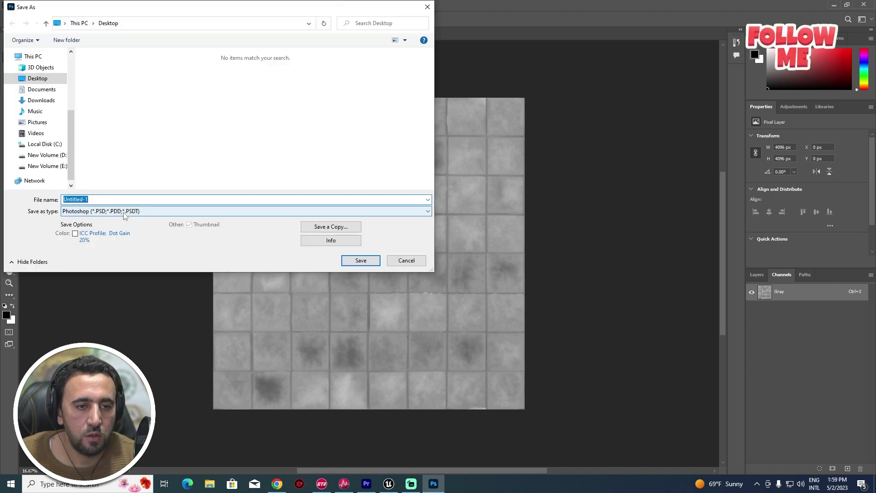
key(Escape)
key(Escape)
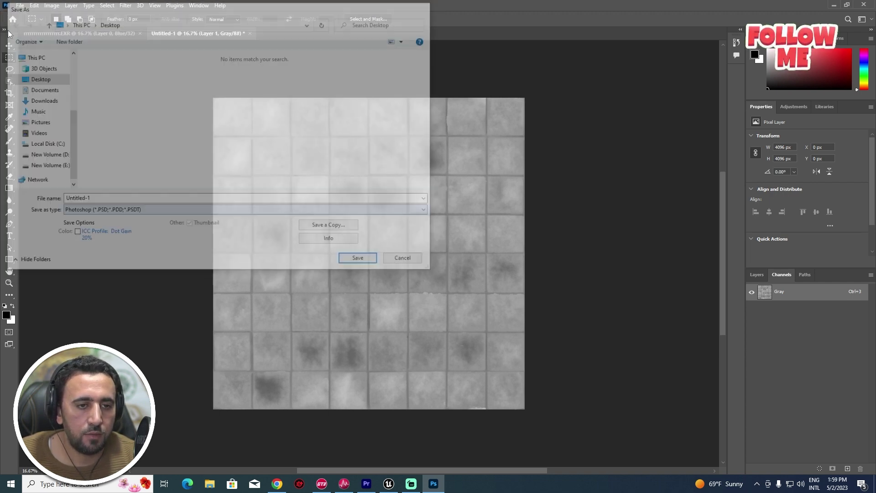
- Save a copy of the grayscale document to the Desktop as a High quality JPEG, named with a long row of r's
click(20, 5)
click(45, 124)
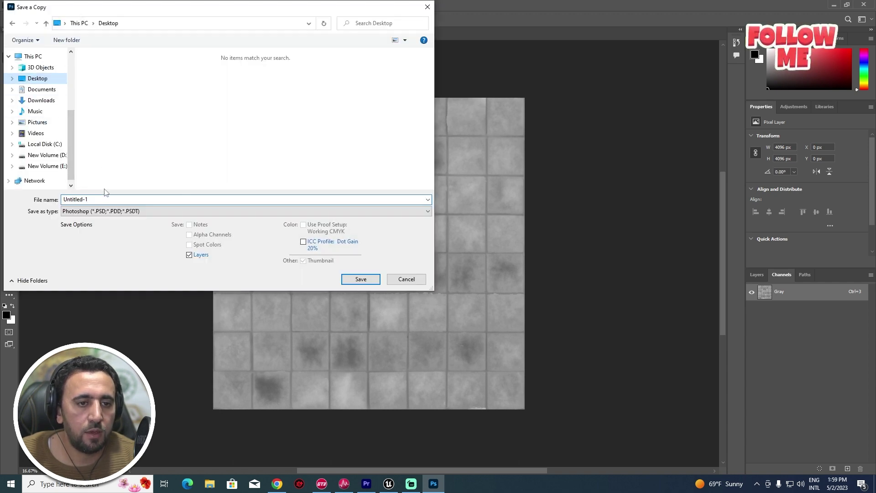
click(110, 211)
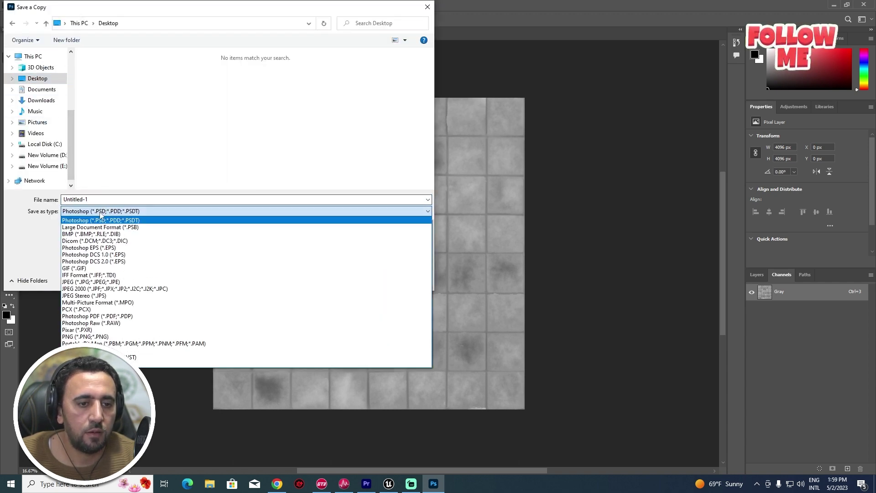
click(90, 282)
text(r)
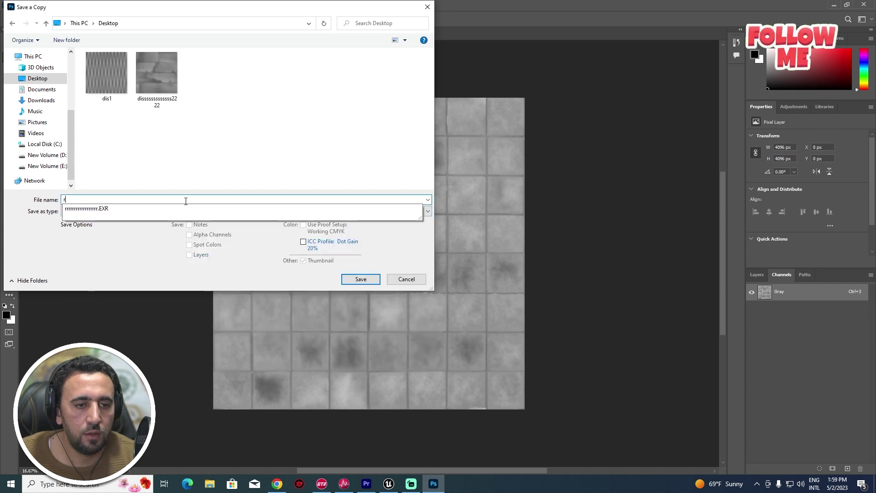
text(rrrrrrrrrrrrrrrrrrrrrrrrrrrrr)
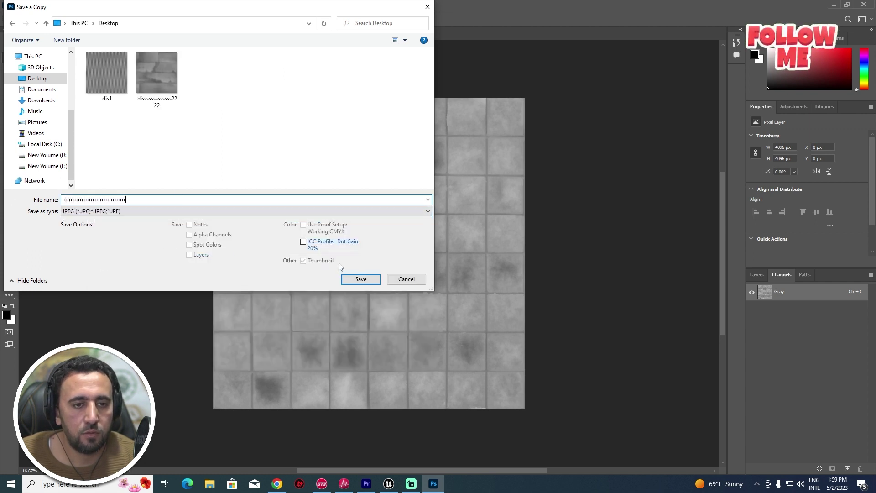
click(360, 278)
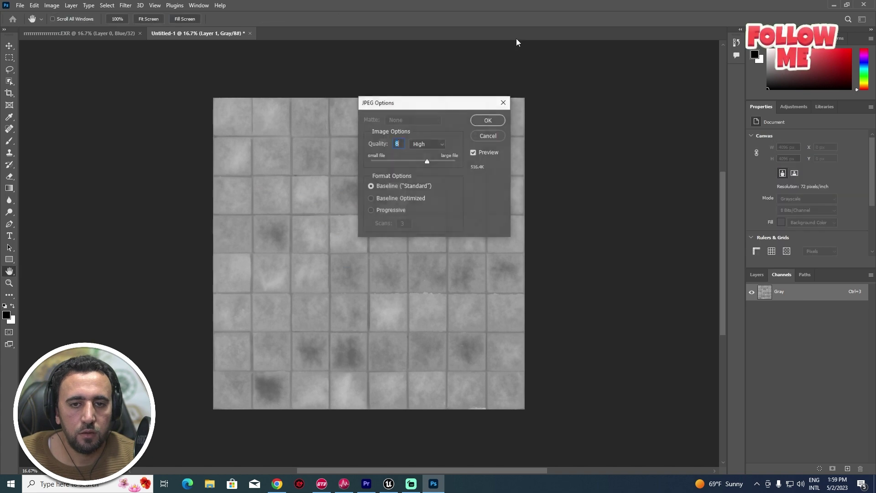
click(485, 121)
- Switch to Unreal Editor and import the saved grayscale JPEG from the Desktop into the Split_Face_Concrete_Wall_vigrcip folder
key(alt+Tab)
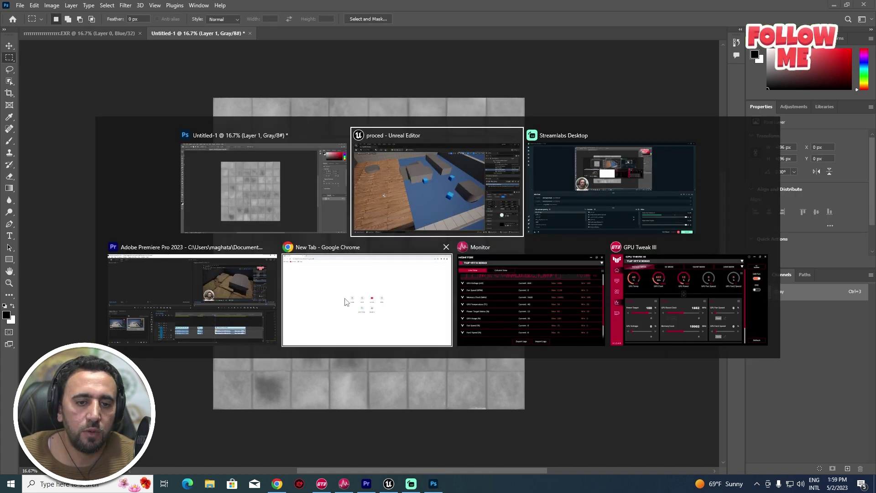
click(432, 157)
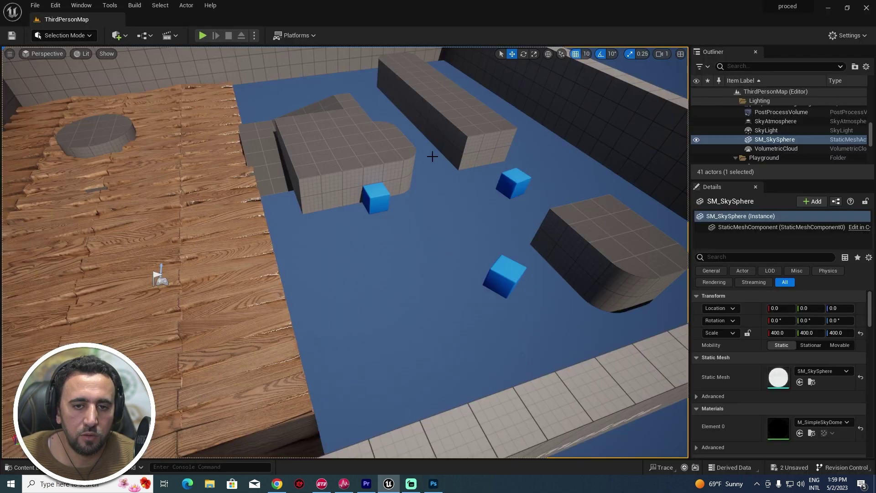
key(ctrl+space)
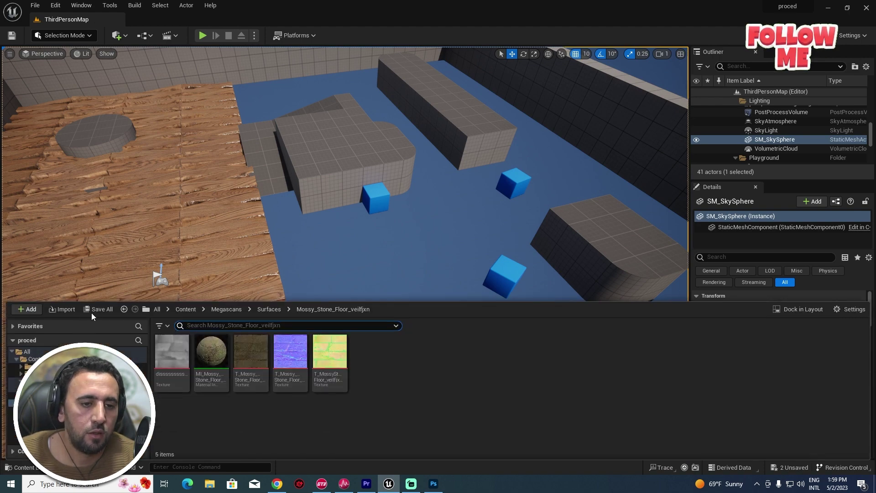
click(73, 311)
key(Escape)
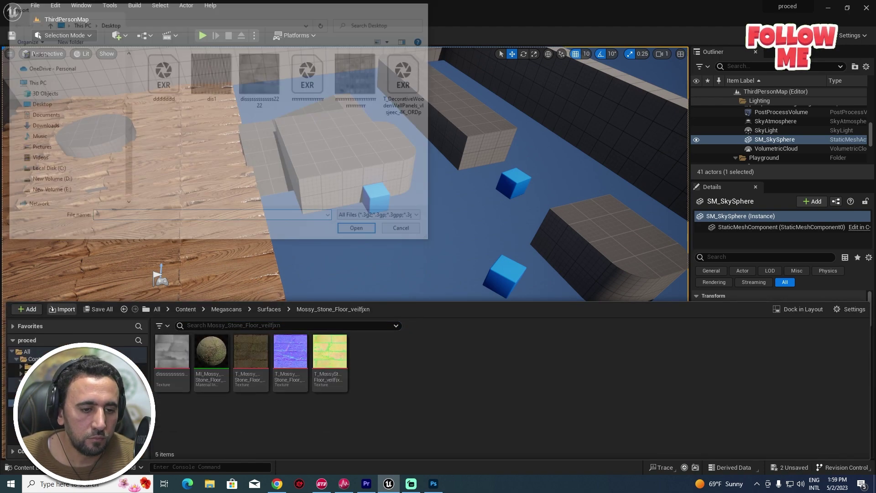
click(137, 410)
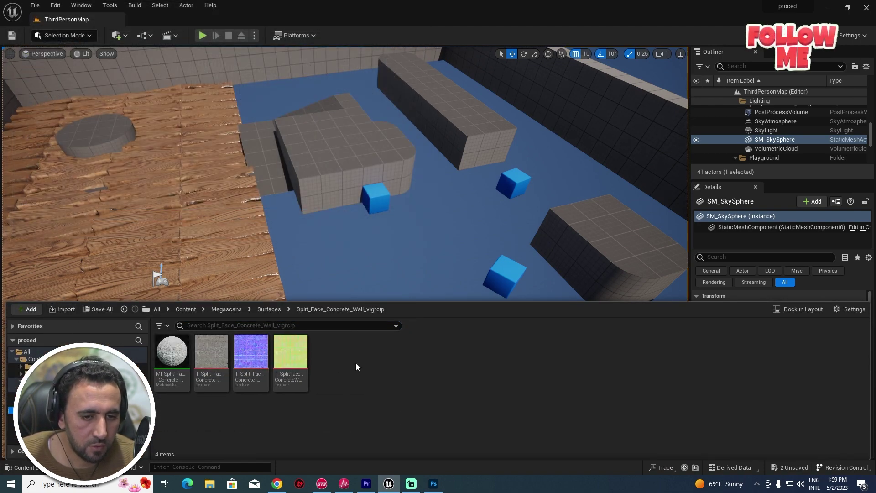
click(65, 309)
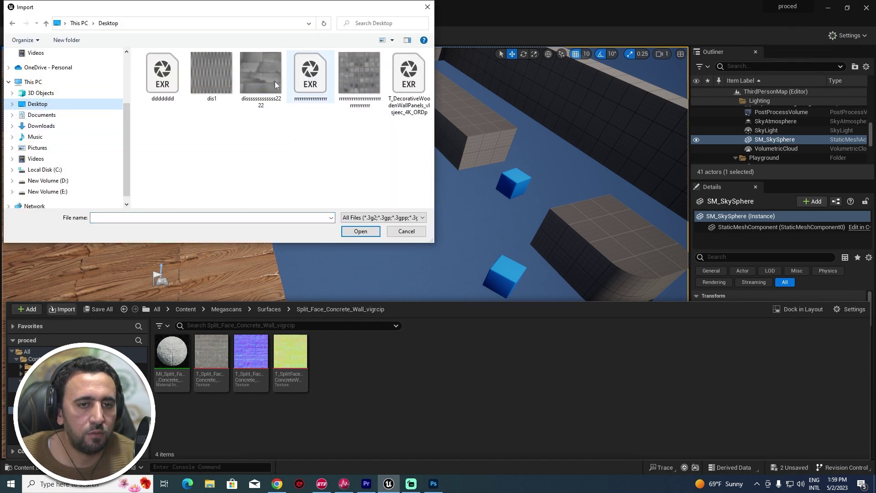
double_click(363, 72)
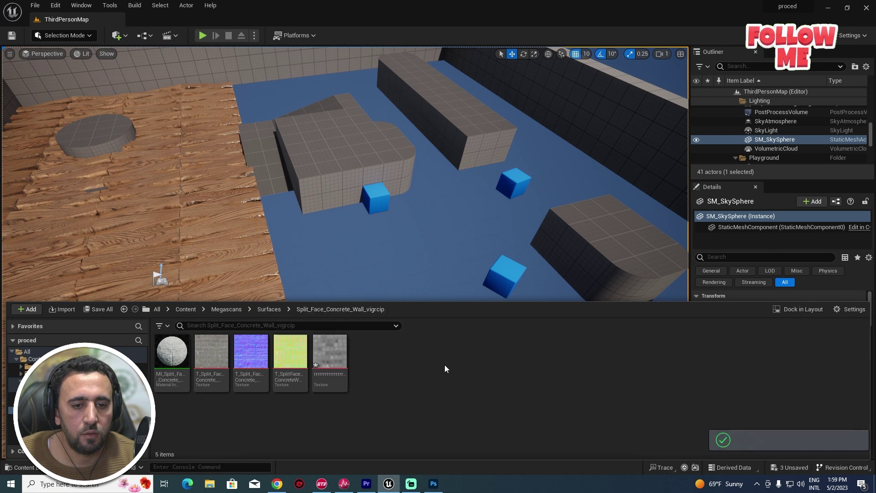
- Create a 100 by 100 rectangle mesh on the blue floor in Modeling mode and return to Selection mode
click(393, 153)
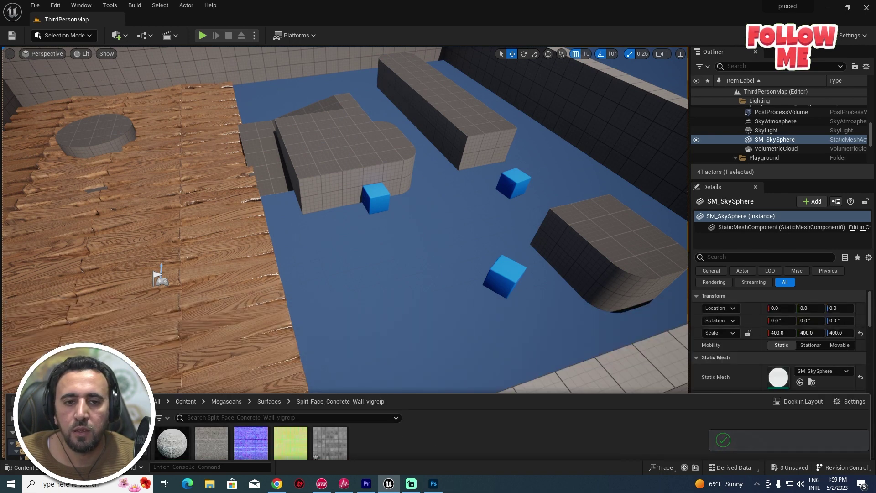
click(85, 36)
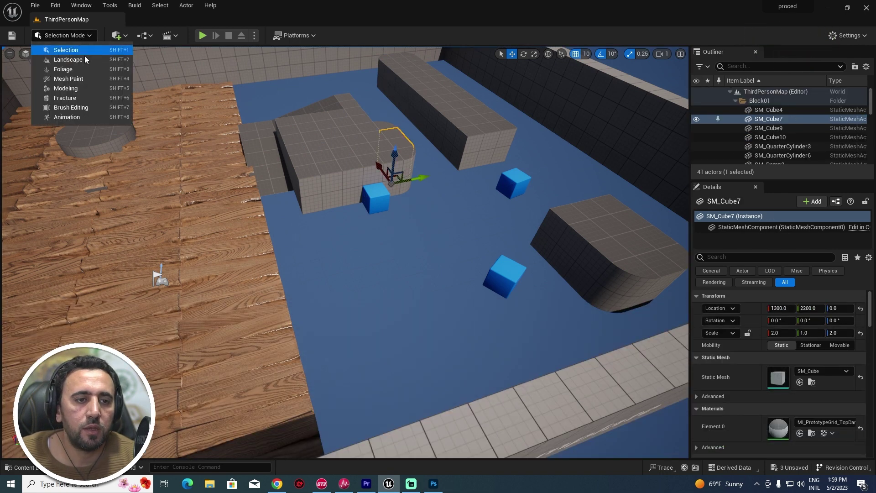
click(78, 88)
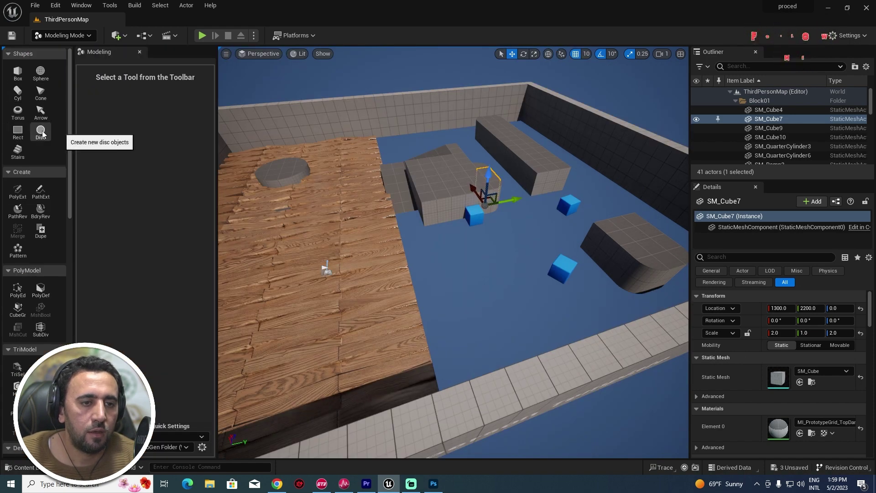
click(18, 132)
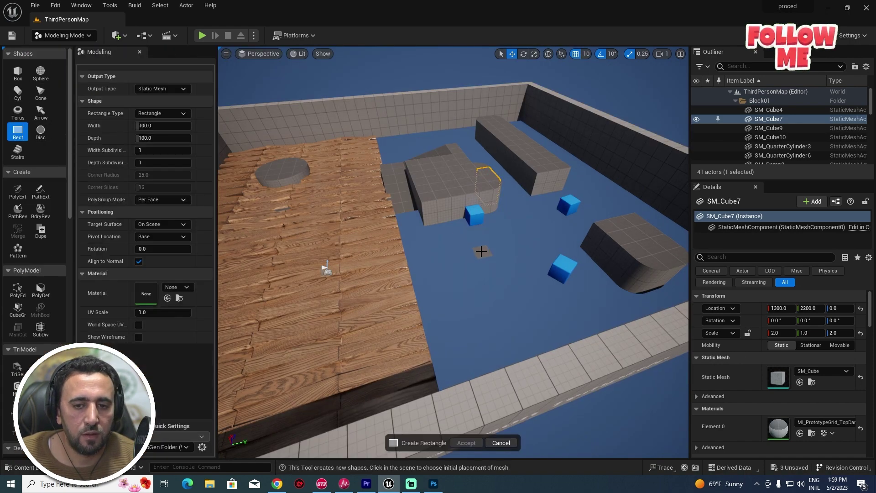
click(481, 251)
click(453, 444)
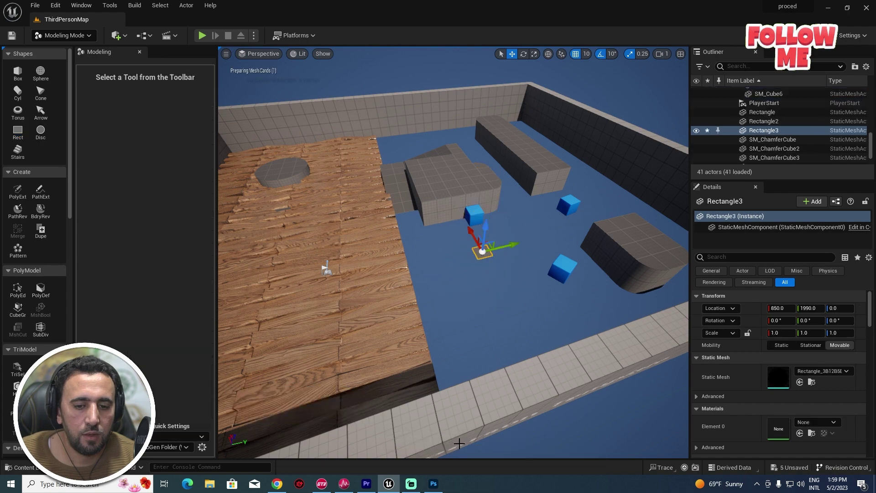
click(64, 36)
click(65, 50)
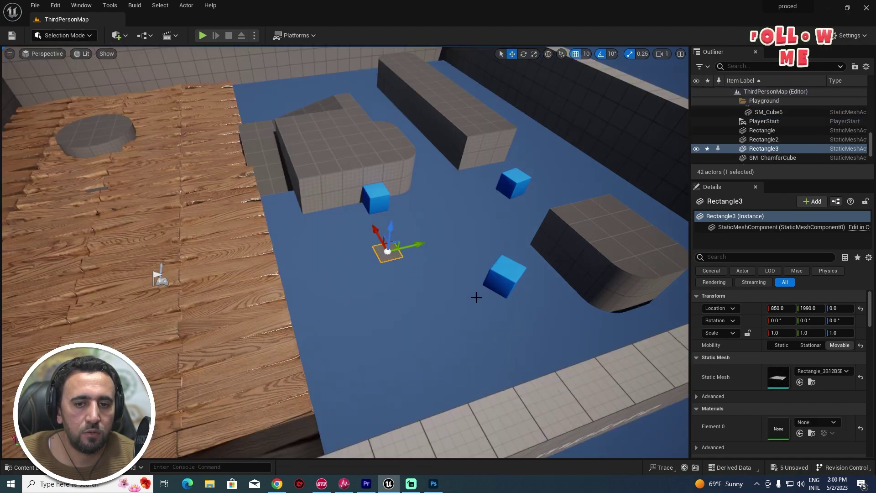
- Scale the new rectangle uniformly to about 9.5 and move it beside the wooden floor, to about X 660, Y 1990, Z 120
key(r)
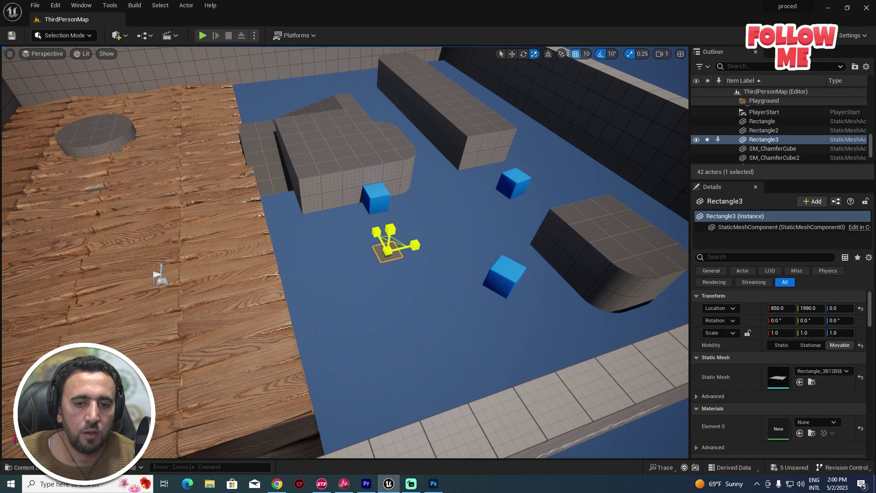
drag(387, 251, 442, 226)
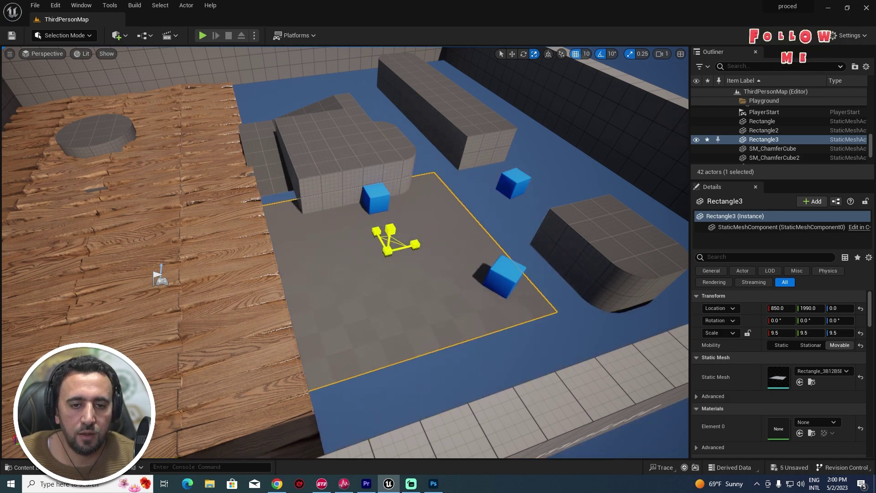
drag(384, 238, 414, 241)
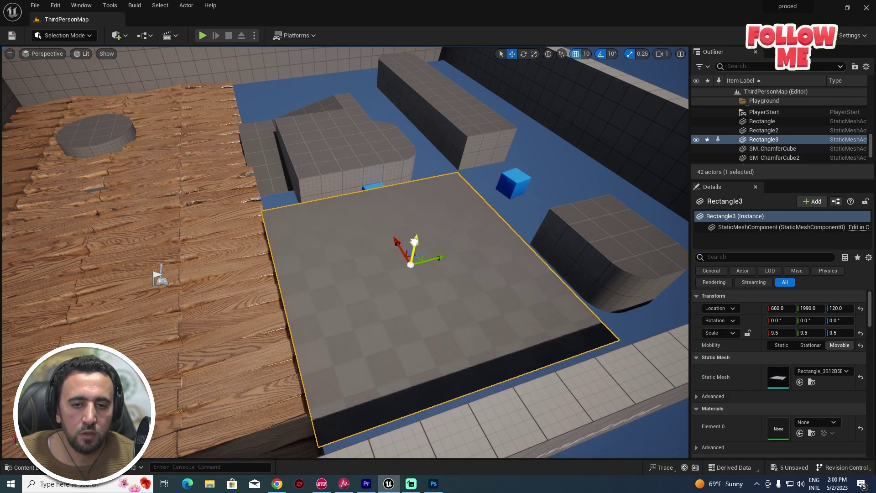
- Examine the new rectangle's triangles against the wooden floor's in Wireframe view and return to Lit view
click(87, 58)
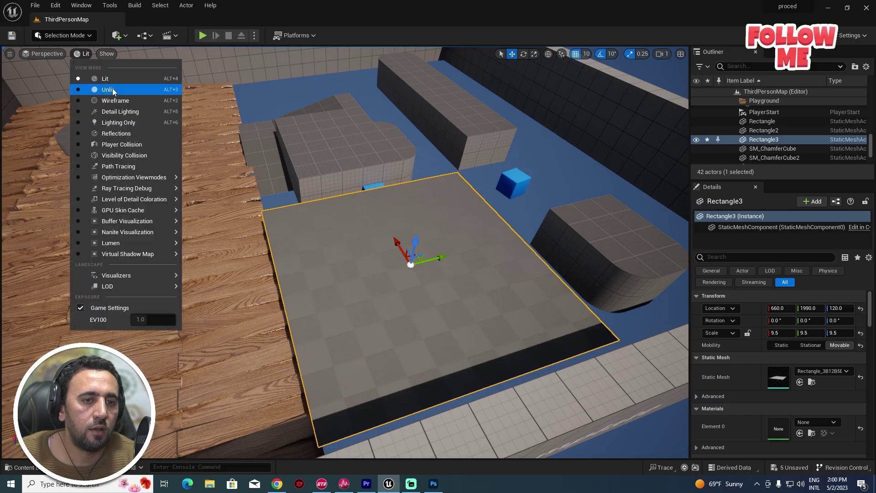
click(113, 95)
right_drag(436, 290, 508, 367)
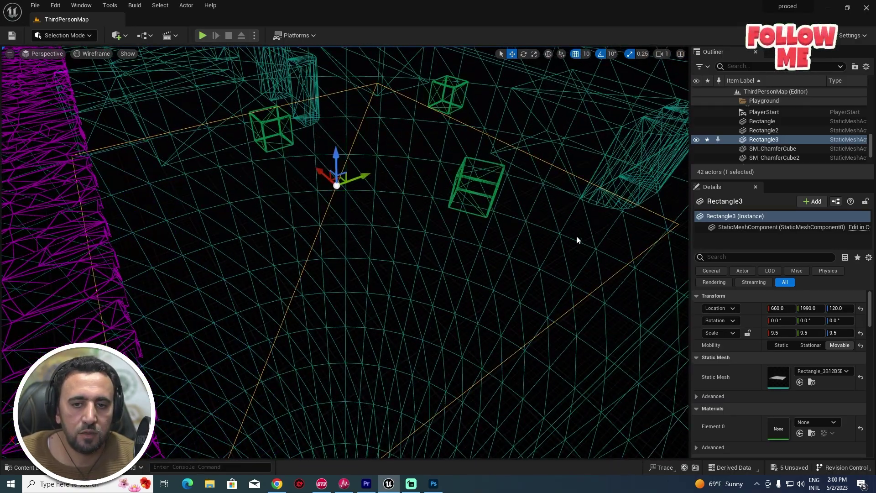
right_drag(576, 239, 505, 231)
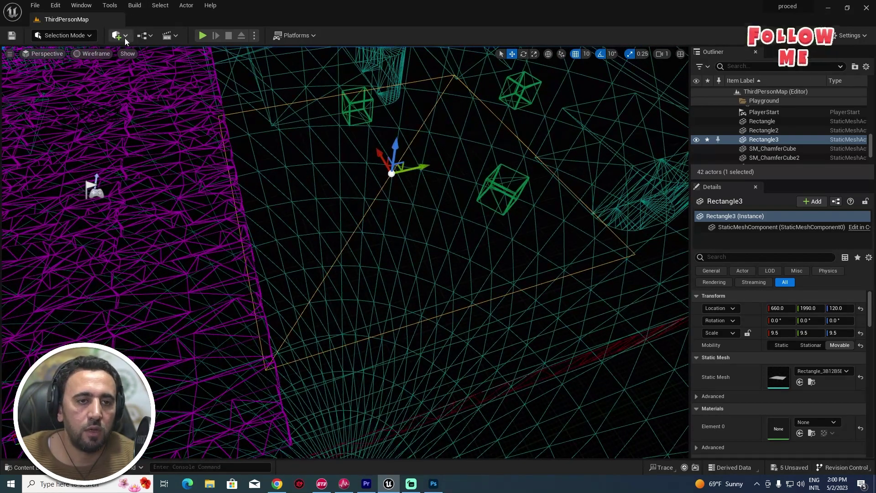
click(123, 37)
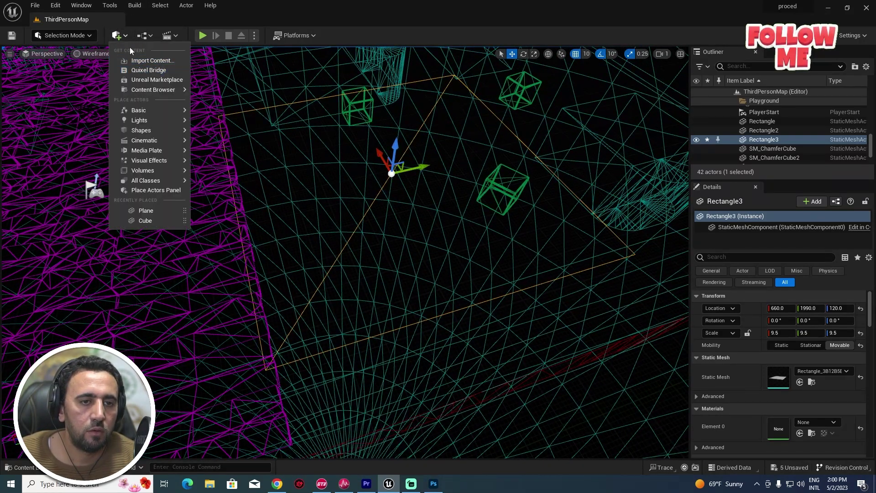
click(176, 20)
click(103, 56)
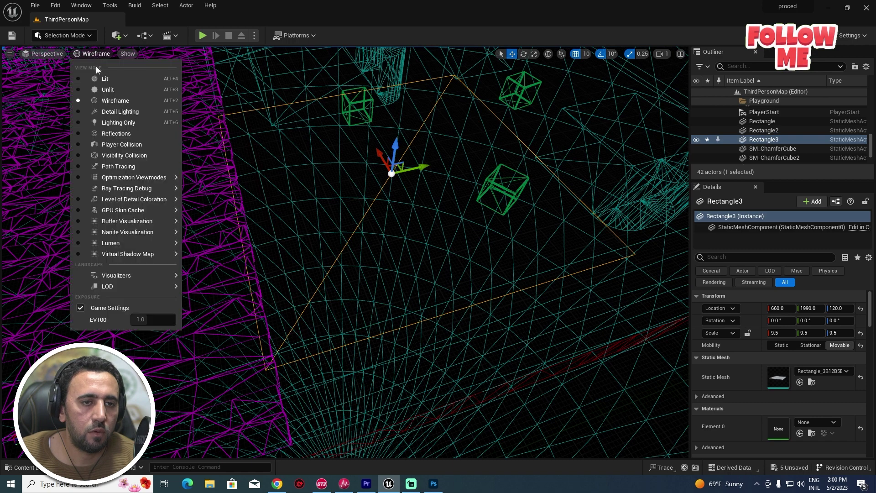
click(111, 78)
scroll(409, 186, down, 3)
scroll(409, 186, up, 1)
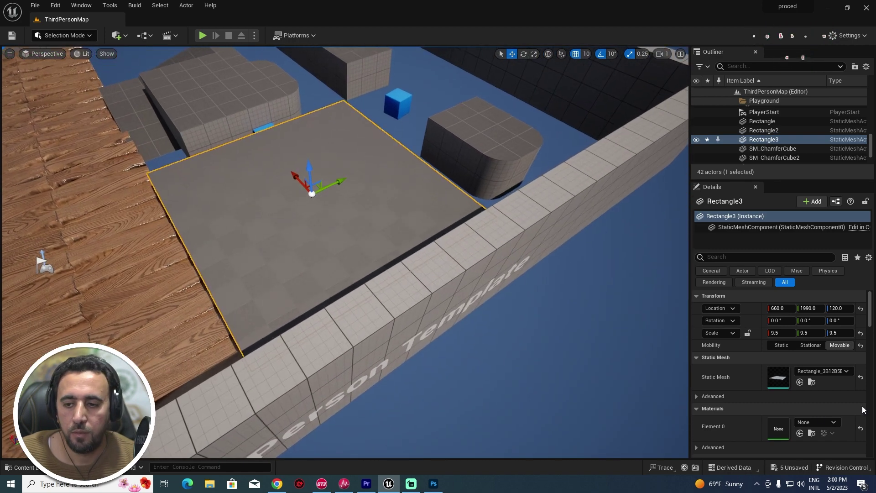
- Enable Nanite support on the new rectangle's static mesh and add the imported concrete wall JPEG texture as its displacement map
double_click(783, 378)
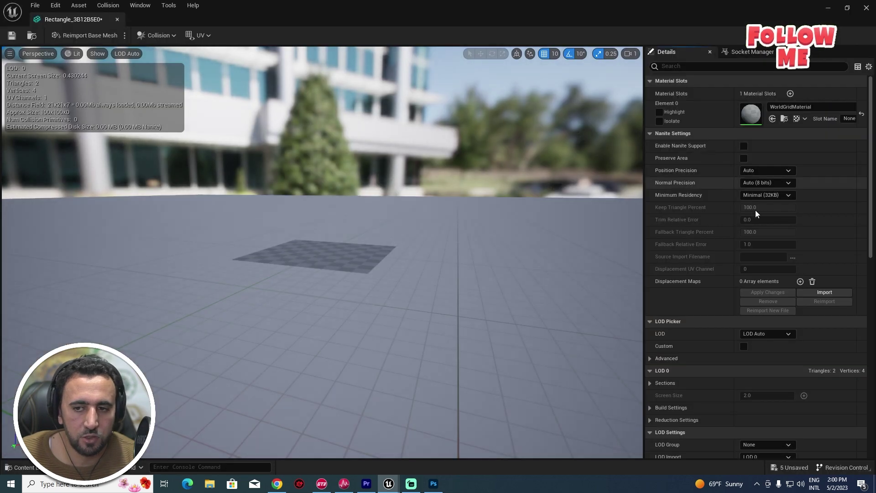
click(743, 147)
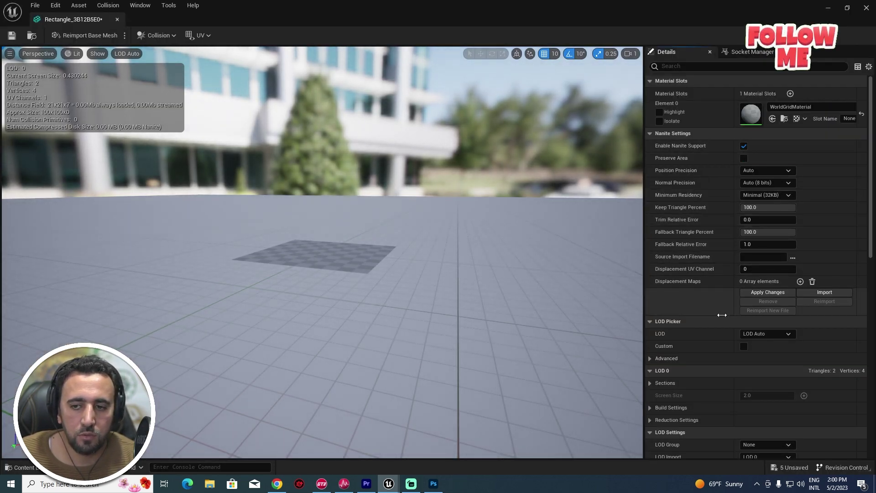
click(800, 282)
click(658, 294)
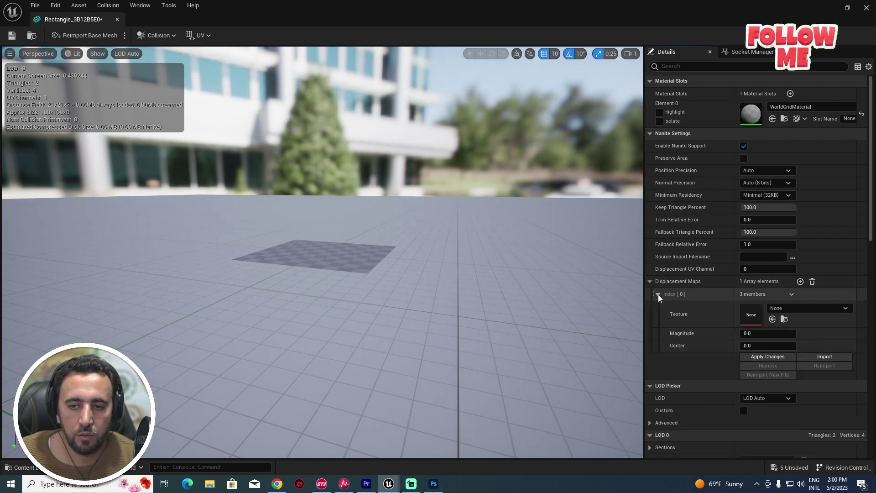
click(772, 311)
text(rrrr)
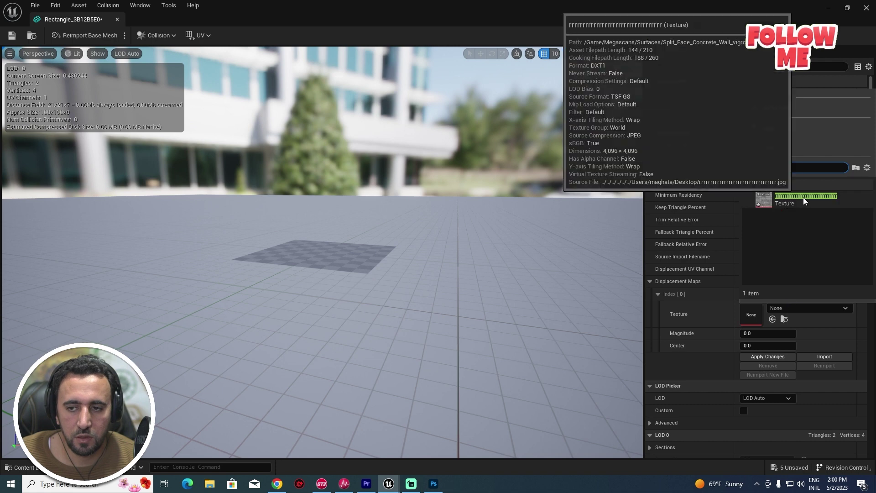
click(791, 199)
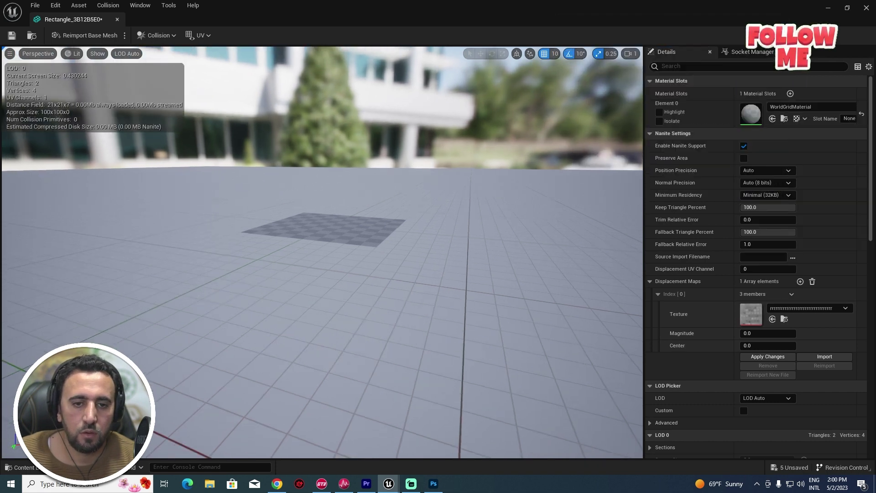
- Set the displacement map's magnitude to 10 and the Trim Relative Error to 0.1, and apply the changes
click(771, 333)
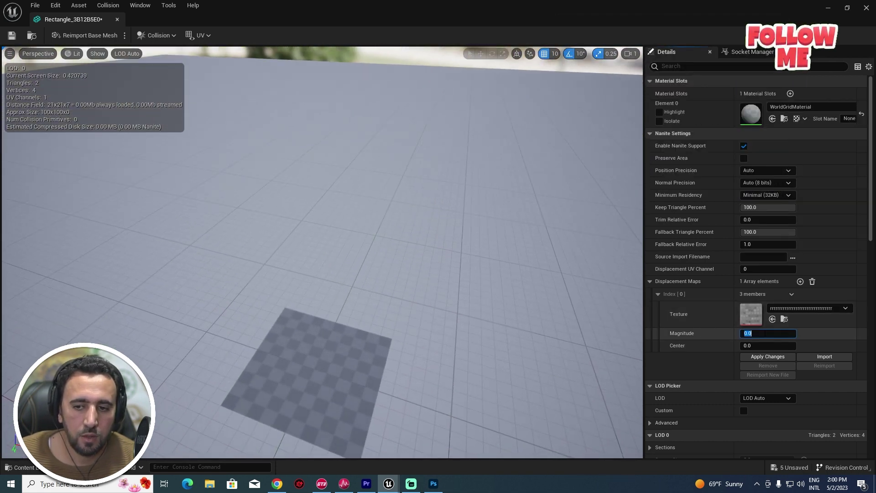
text(10)
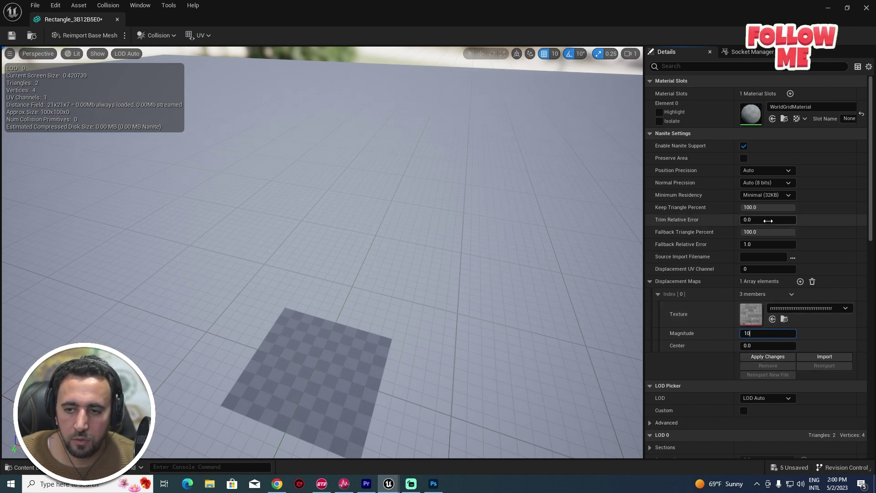
text(0)
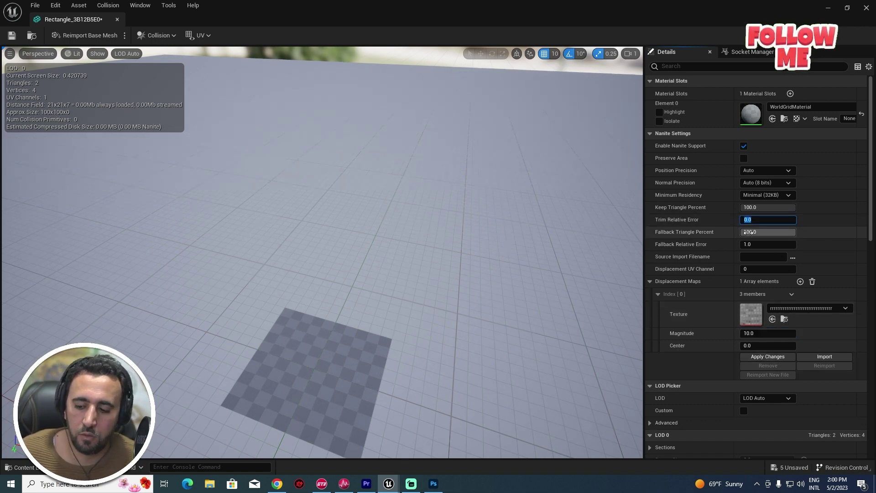
text(.1)
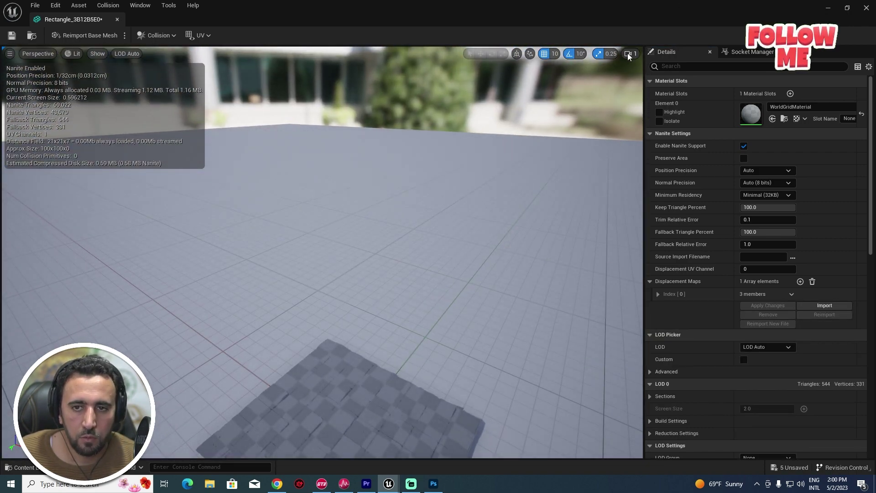
- Slow the viewport camera to 0.33, and set the displacement map's magnitude to 15 and apply it
click(630, 54)
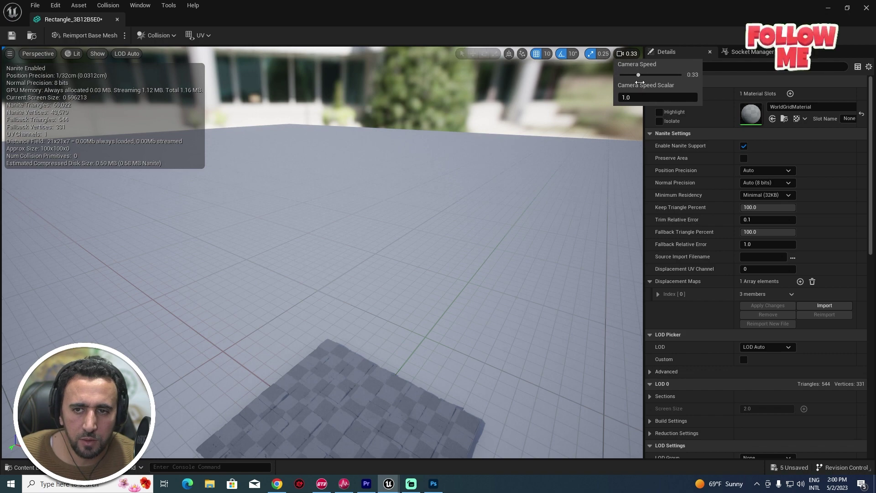
mouse_move(378, 287)
right_down()
mouse_move(378, 319)
mouse_move(378, 256)
mouse_move(351, 278)
mouse_move(415, 308)
mouse_move(374, 296)
mouse_move(401, 314)
mouse_move(378, 286)
right_up()
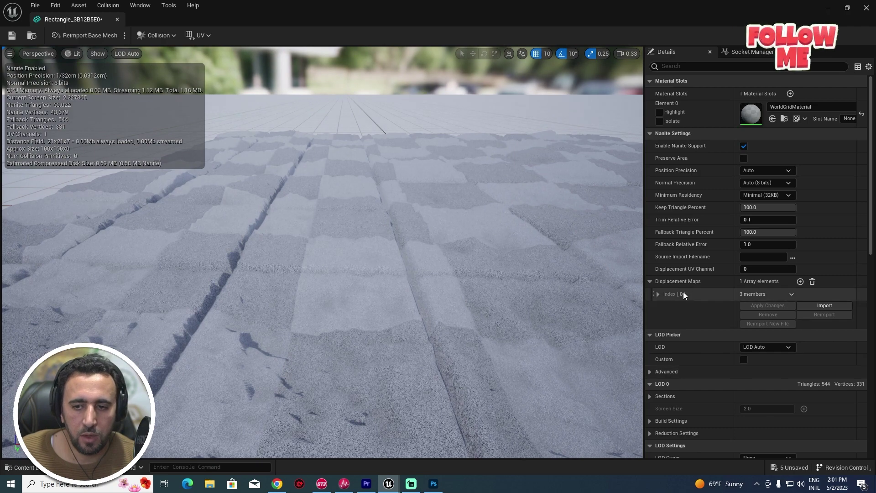
click(658, 294)
click(780, 334)
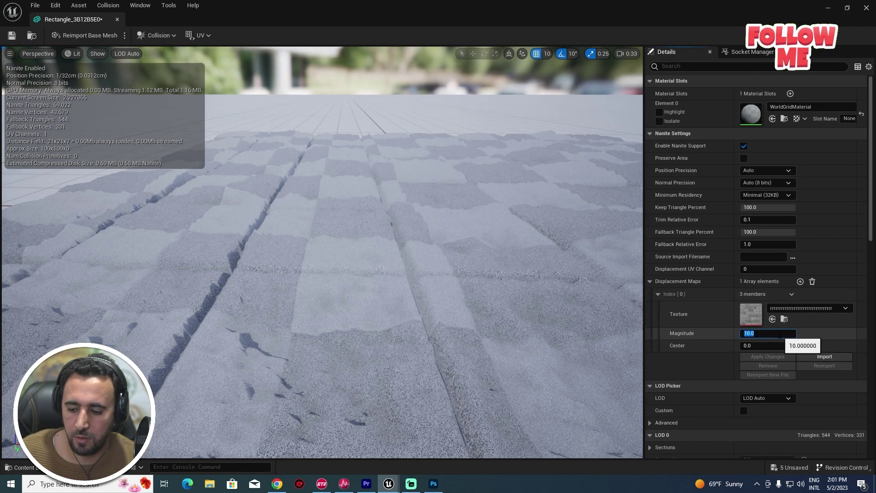
click(754, 358)
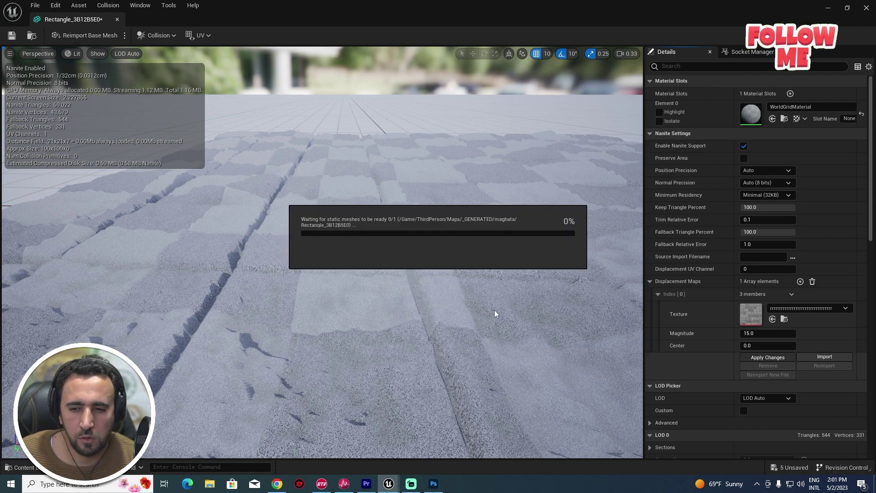
right_drag(377, 204, 338, 215)
drag(384, 164, 363, 197)
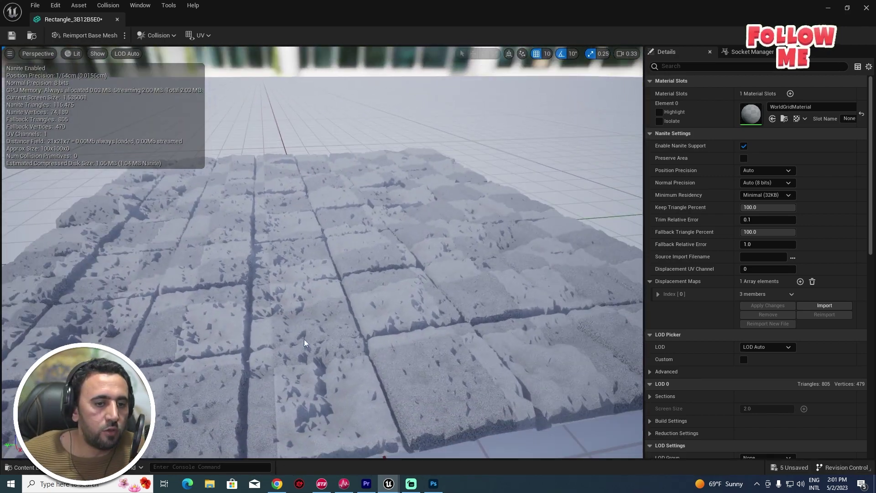
drag(305, 343, 338, 315)
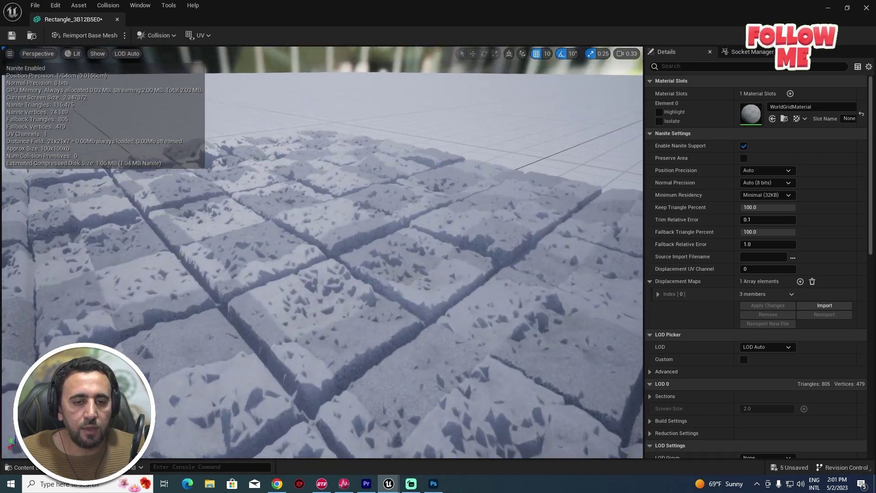
right_drag(337, 315, 116, 200)
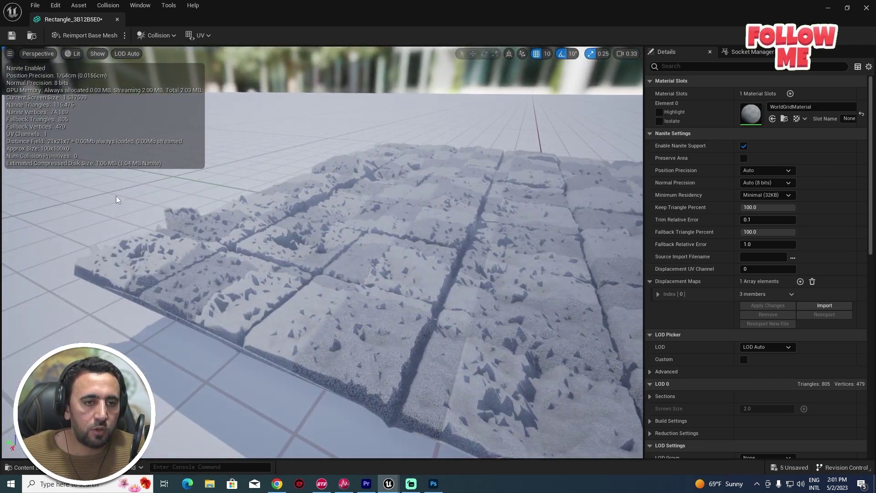
drag(190, 201, 38, 120)
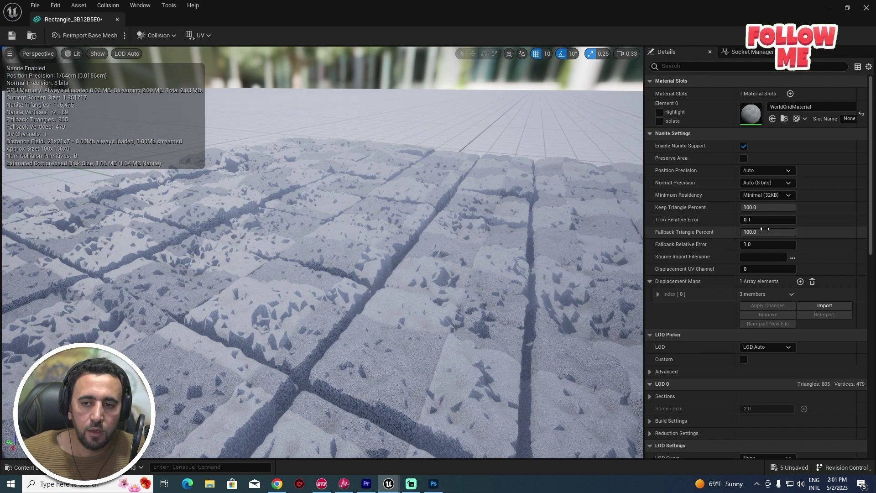
- Set the rectangle mesh's Fallback Triangle Percent to 0 and apply the change
click(776, 232)
text(0)
key(Return)
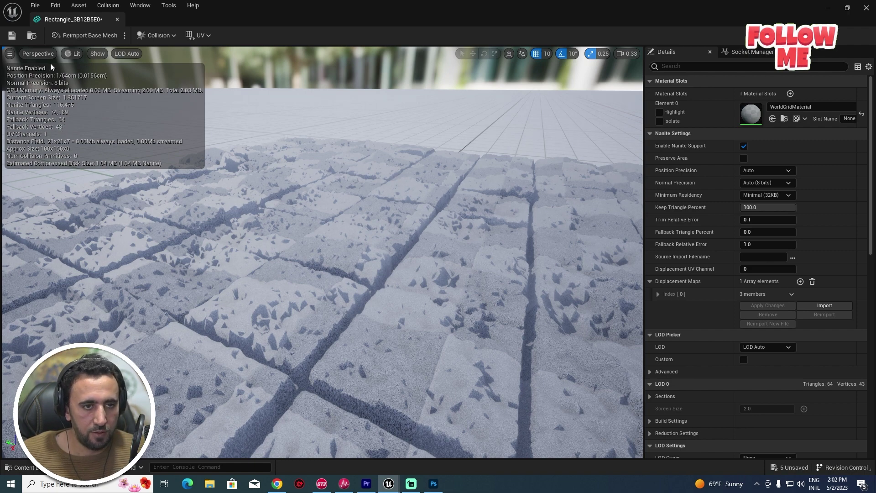
- Assign the Split Face Concrete Wall material instance to the rectangle mesh's material slot, then save and close the mesh
key(ctrl+space)
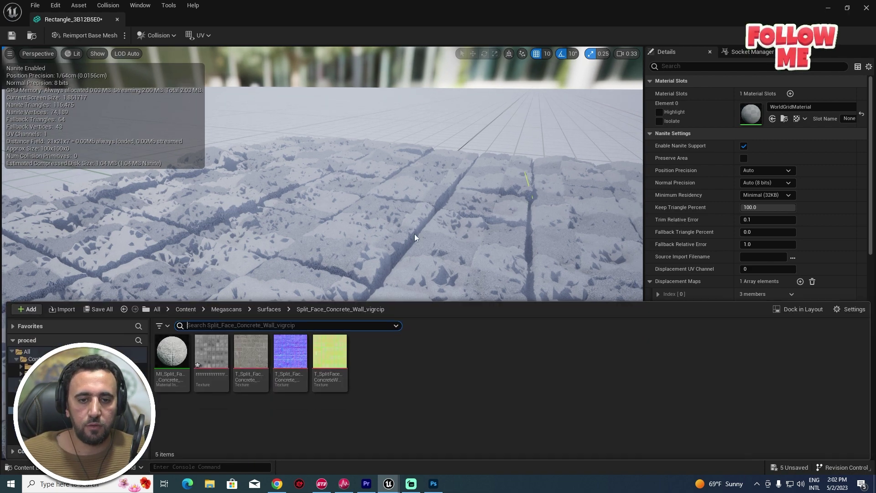
drag(172, 351, 749, 107)
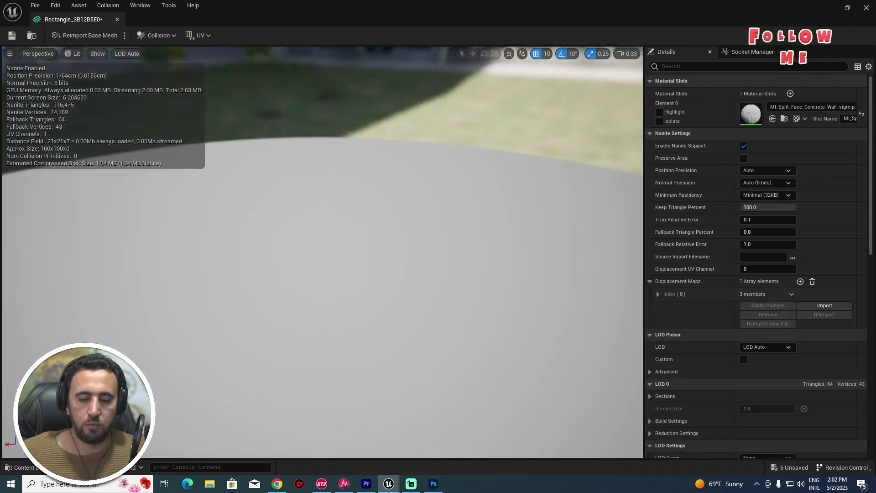
right_drag(322, 252, 584, 182)
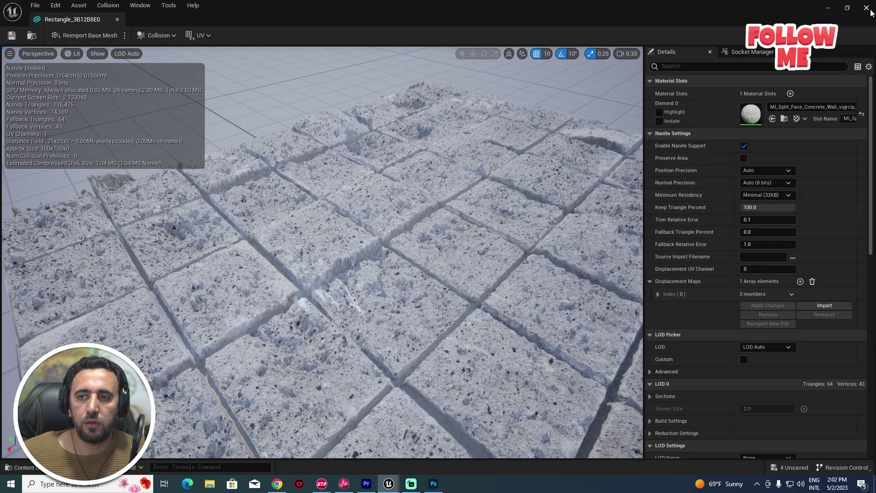
click(866, 7)
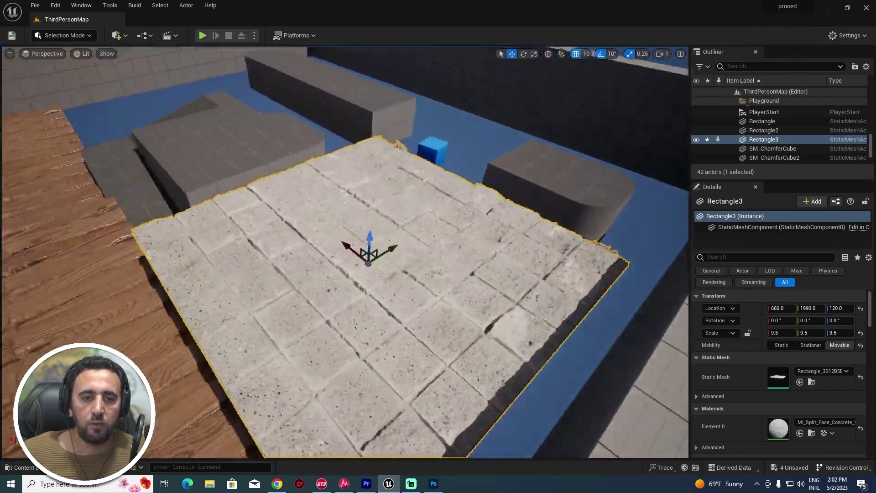
- Rotate the sun so that its light brings out the concrete floor's relief
right_drag(344, 251, 324, 251)
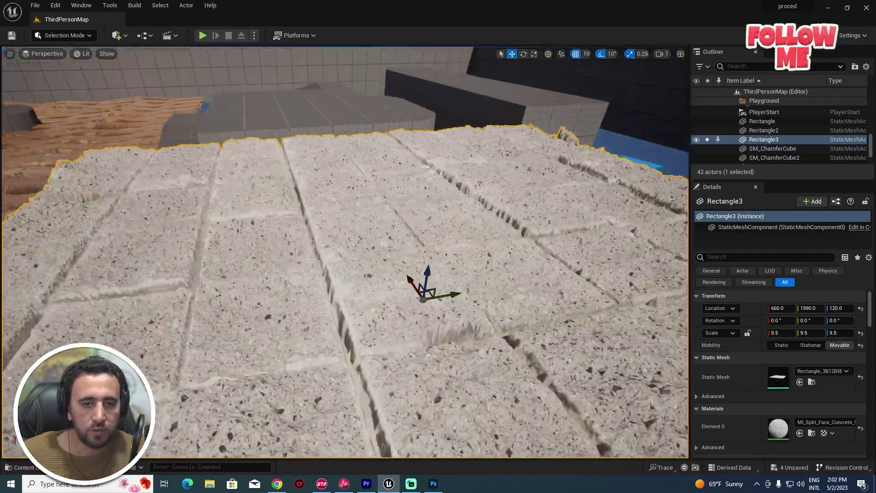
right_drag(417, 231, 426, 231)
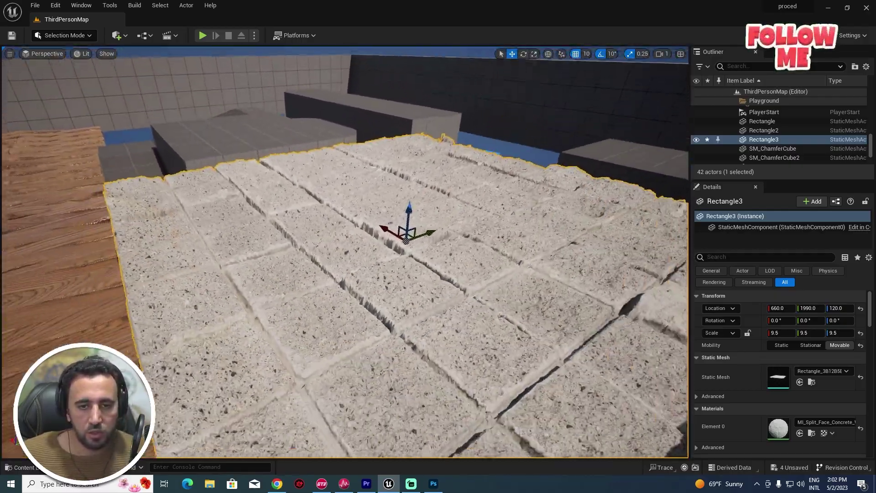
right_drag(332, 184, 332, 185)
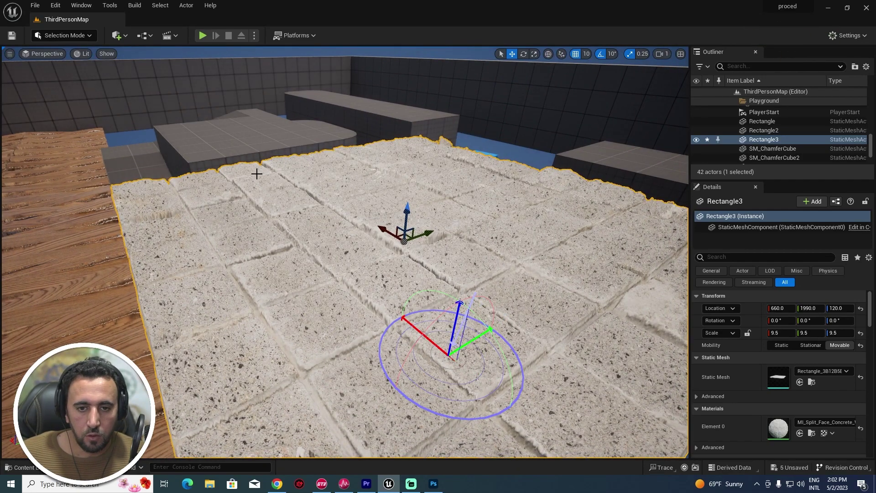
key(ctrl+l)
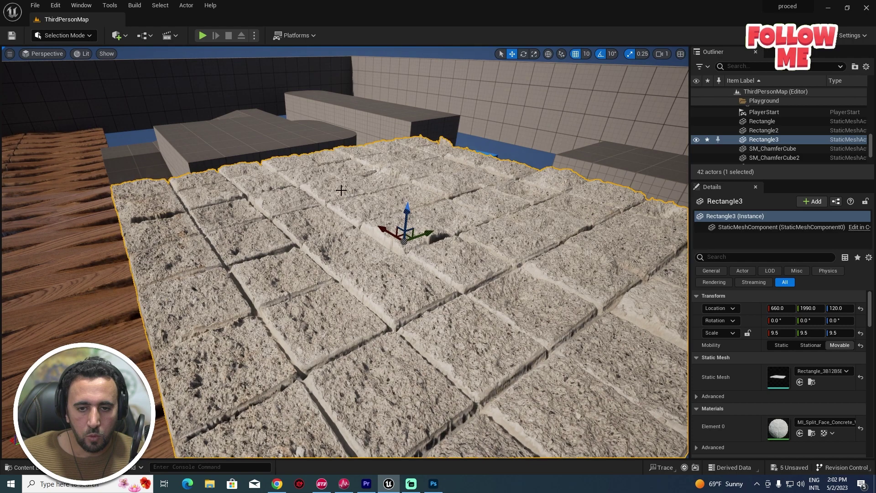
right_drag(342, 190, 342, 191)
- Duplicate the concrete rectangle along Y and place the copy against its far edge, at about Y 2930
right_drag(297, 239, 297, 239)
key(e)
key(w)
alt+shift+drag(316, 229, 315, 229)
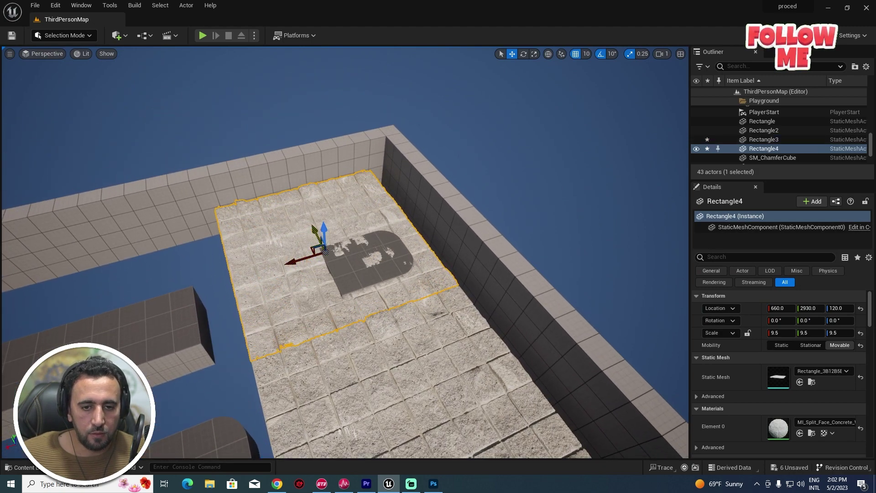
- Select both concrete rectangles and duplicate them along X to about X 1560 to form a second row
click(446, 414)
right_drag(446, 415, 444, 434)
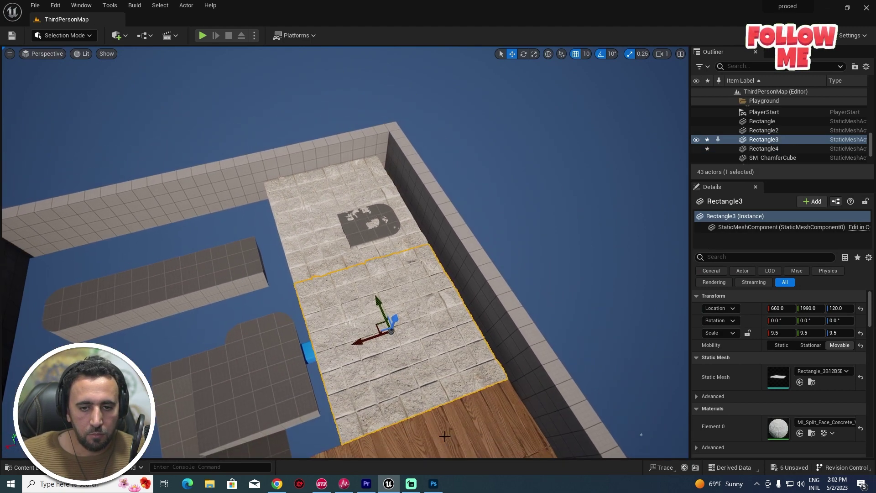
click(444, 434)
click(343, 255)
shift+click(339, 279)
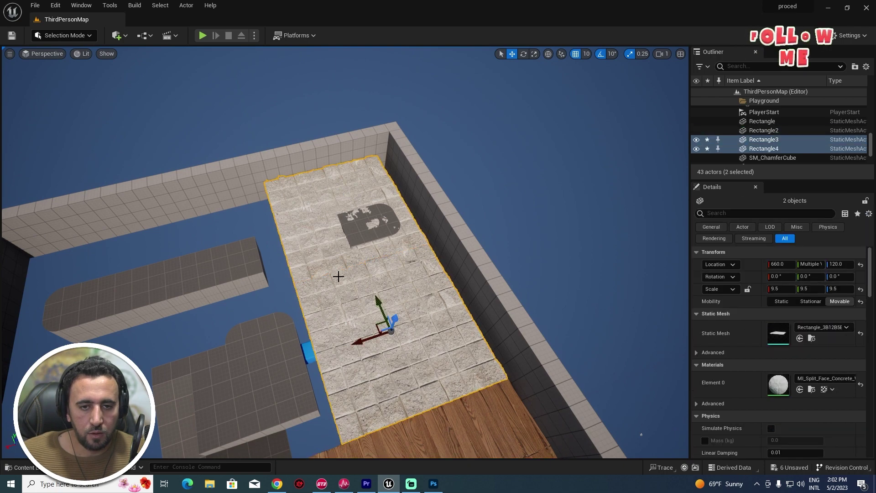
alt+shift+drag(355, 348, 228, 394)
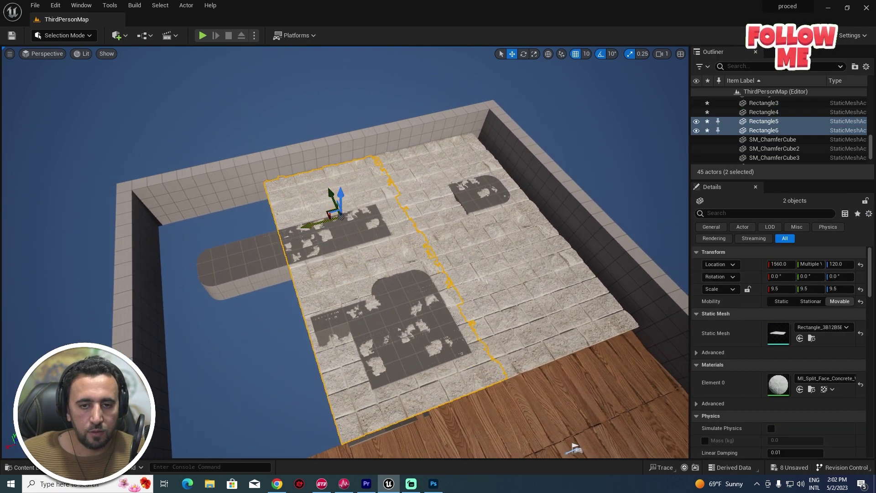
- Delete the large grey block pieces that poke through the second row of concrete tiles
key(w)
right_drag(516, 301, 495, 297)
key(s)
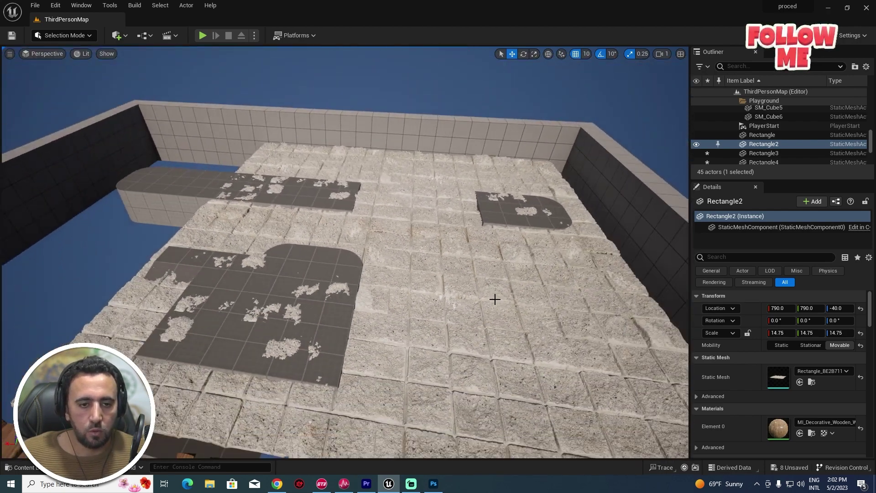
click(311, 252)
key(Delete)
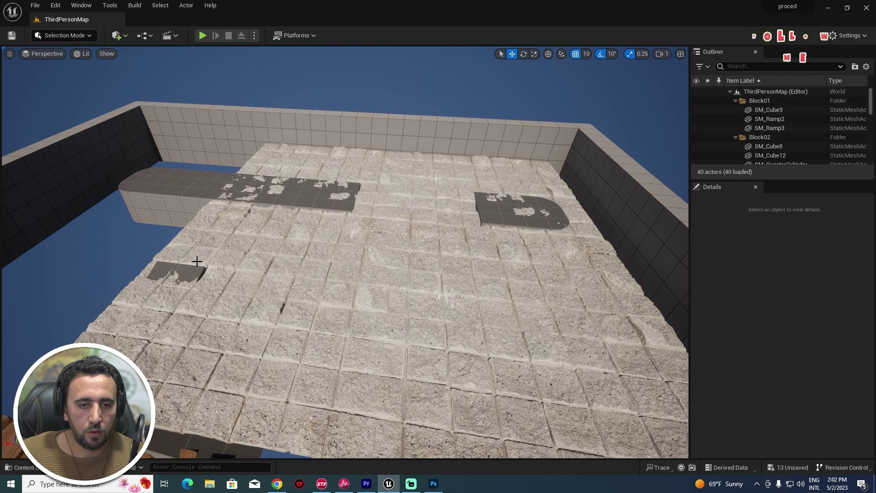
- Select all four concrete rectangles and lower them together to about Z -30, near the wooden floor's level
key(w)
mouse_move(345, 252)
right_down()
mouse_move(345, 283)
mouse_move(345, 246)
right_up()
key(s)
right_drag(360, 133, 360, 132)
click(360, 133)
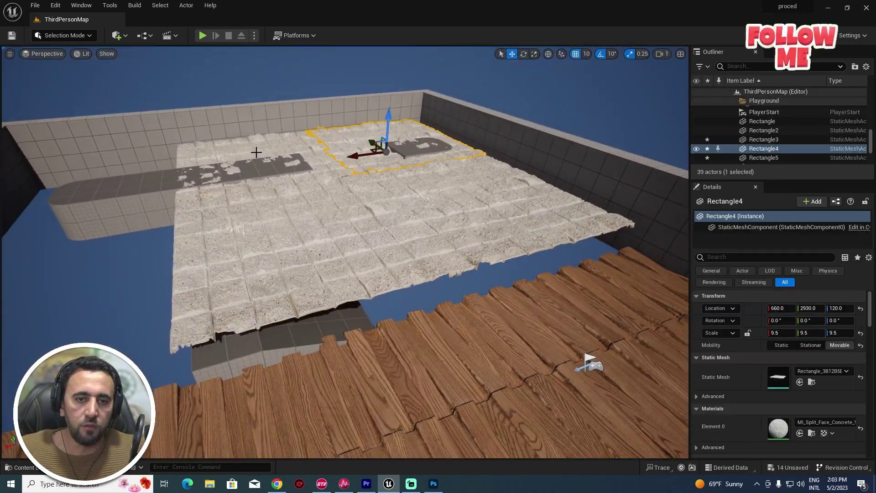
ctrl+click(255, 150)
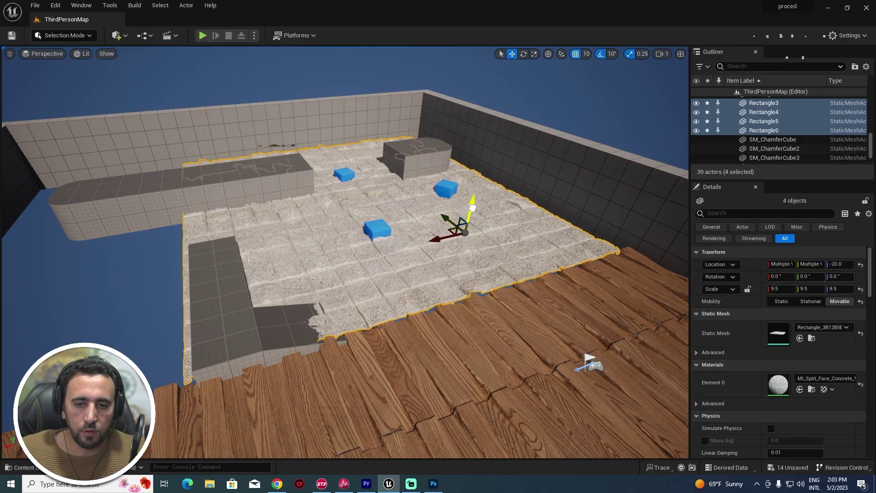
- Examine the lowered concrete floor up close and its triangles in Wireframe view, and open the rectangle's static mesh
click(411, 264)
right_drag(411, 265, 483, 258)
key(w)
key(a)
key(s)
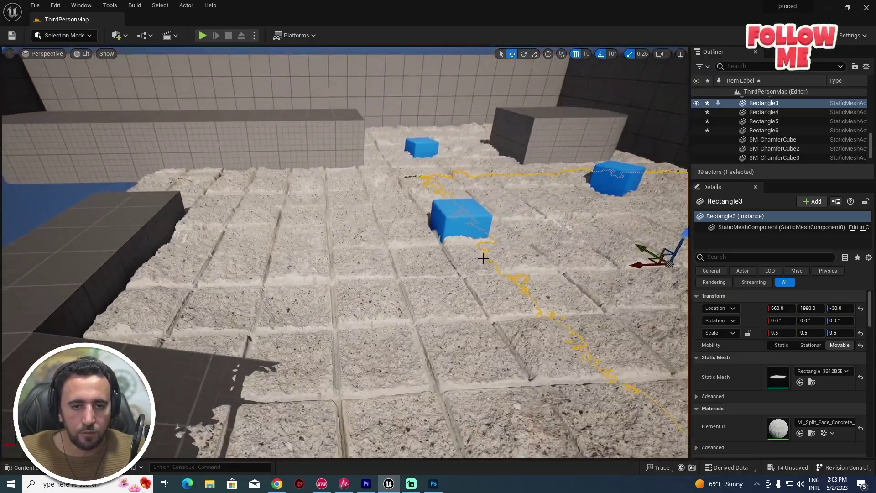
click(82, 54)
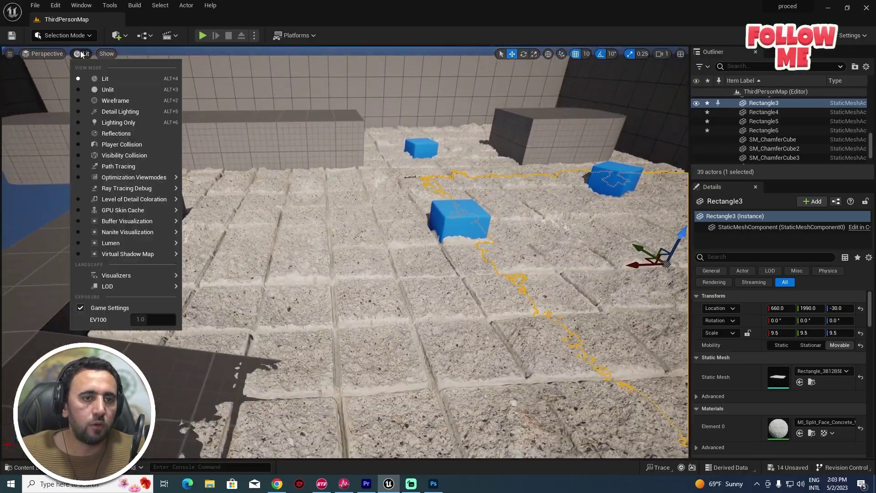
click(114, 101)
scroll(511, 412, down, 3)
key(s)
right_drag(345, 252, 345, 308)
scroll(345, 251, down, 3)
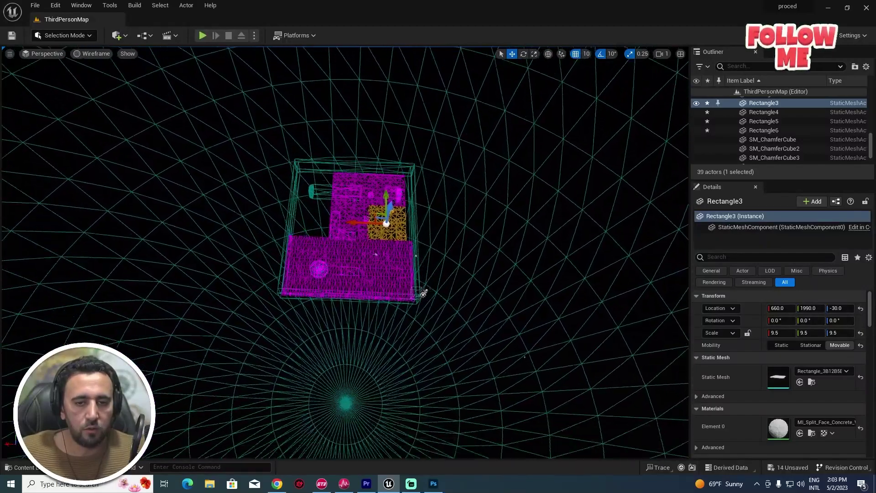
key(w)
right_drag(345, 252, 363, 223)
scroll(338, 311, up, 4)
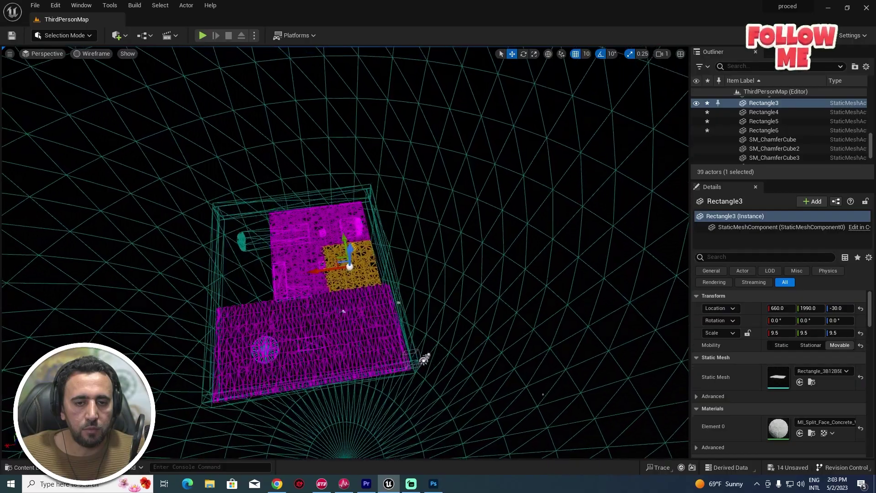
scroll(346, 254, up, 5)
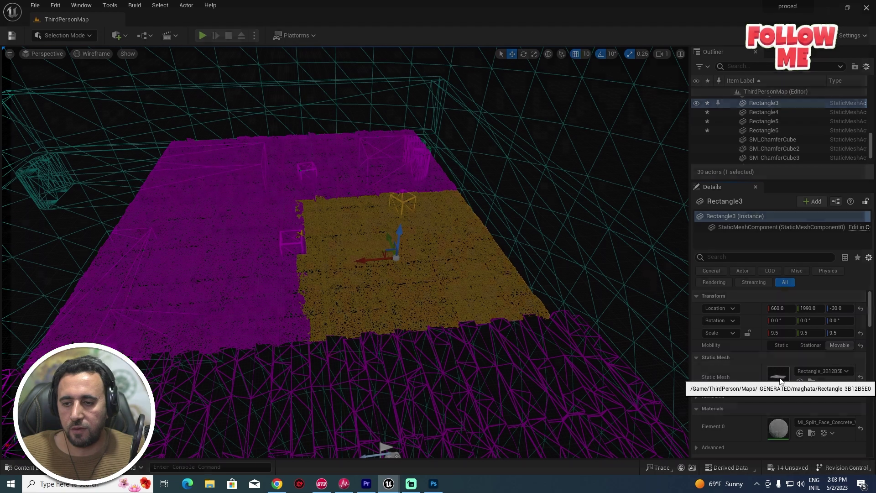
double_click(779, 378)
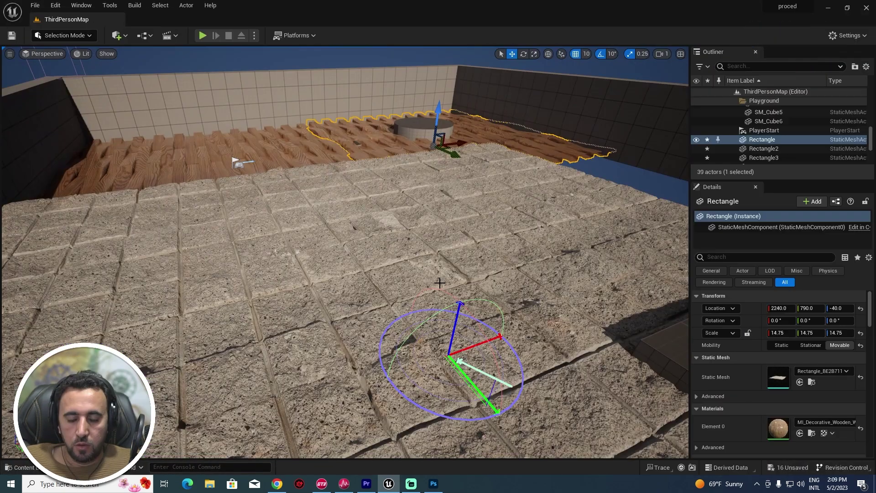
scroll(518, 231, up, 5)
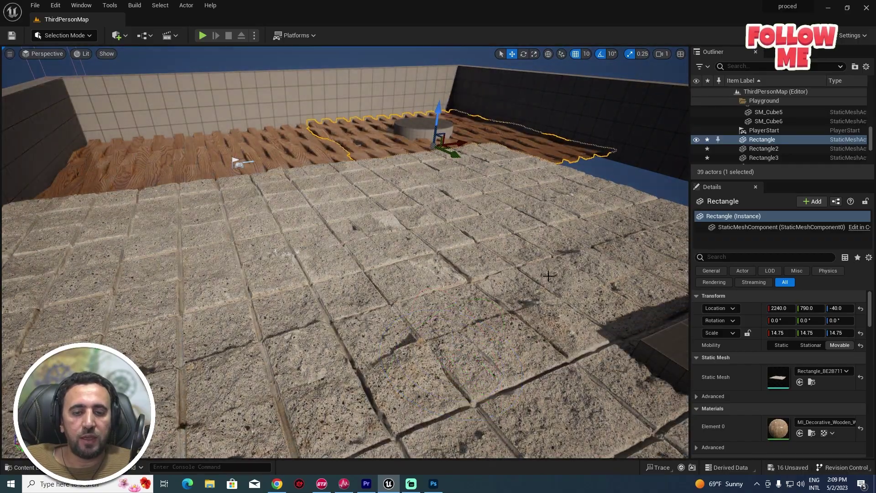
right_drag(345, 252, 446, 250)
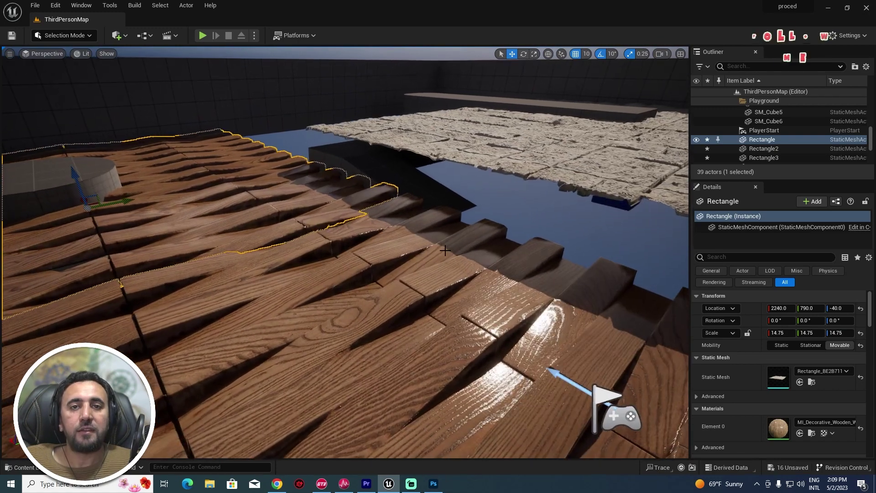